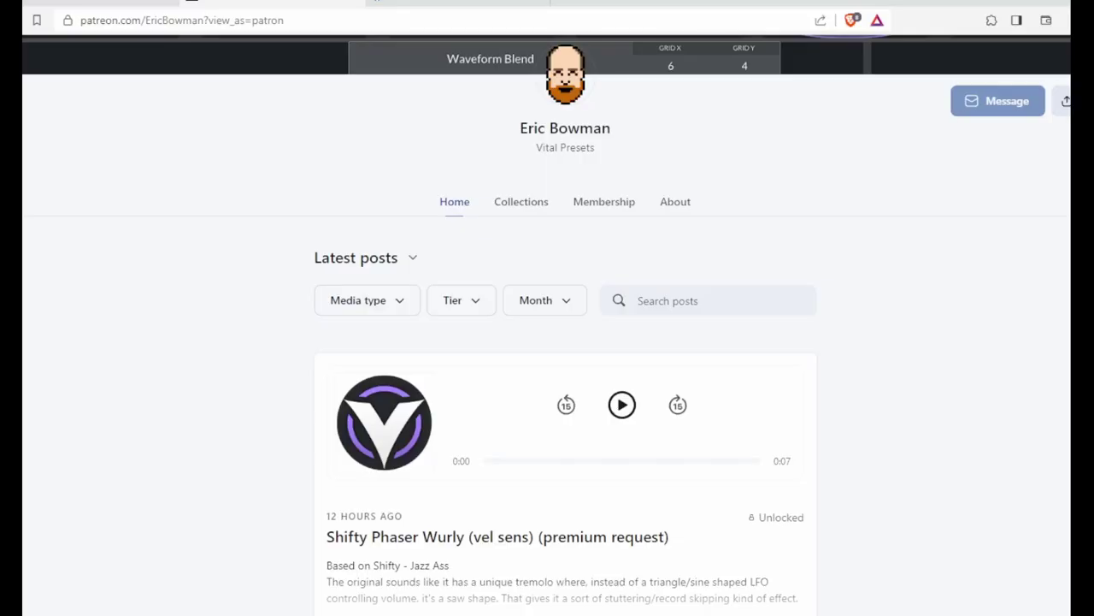
Browse the latest preset posts on the Patreon page and play the Cinematic_Dark_Moan demo in the Discord freebies channel.
scroll(547, 342, "down", 1)
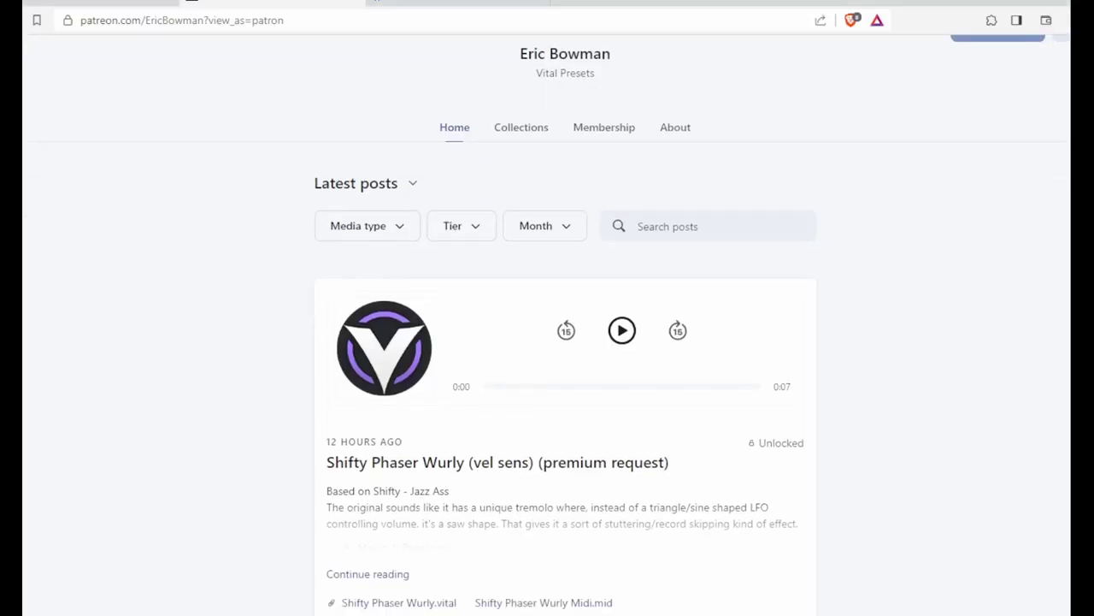
scroll(564, 342, "down", 20)
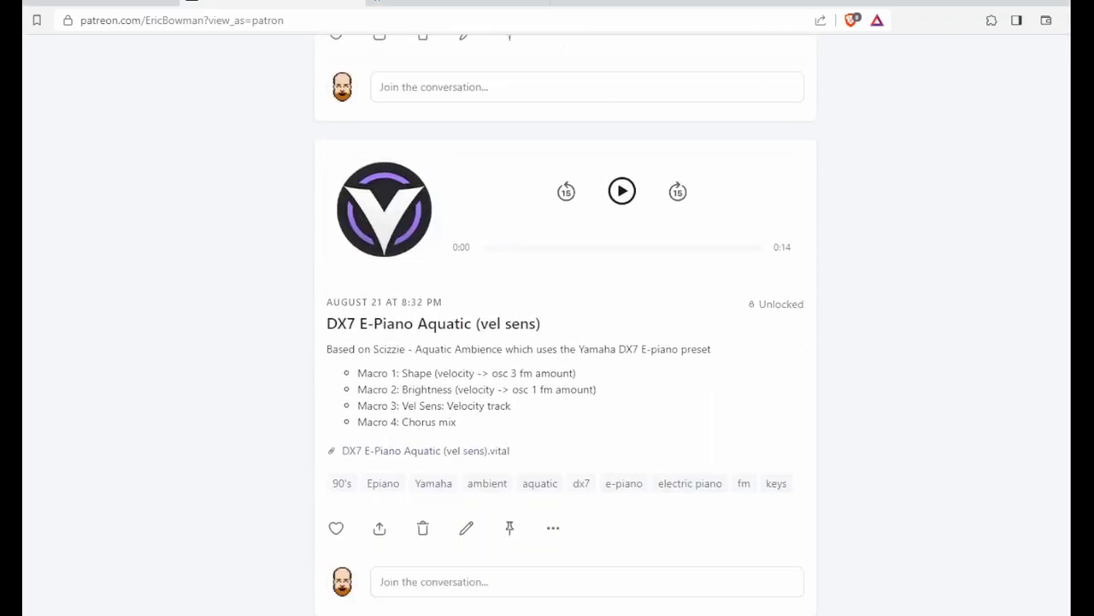
scroll(564, 342, "down", 20)
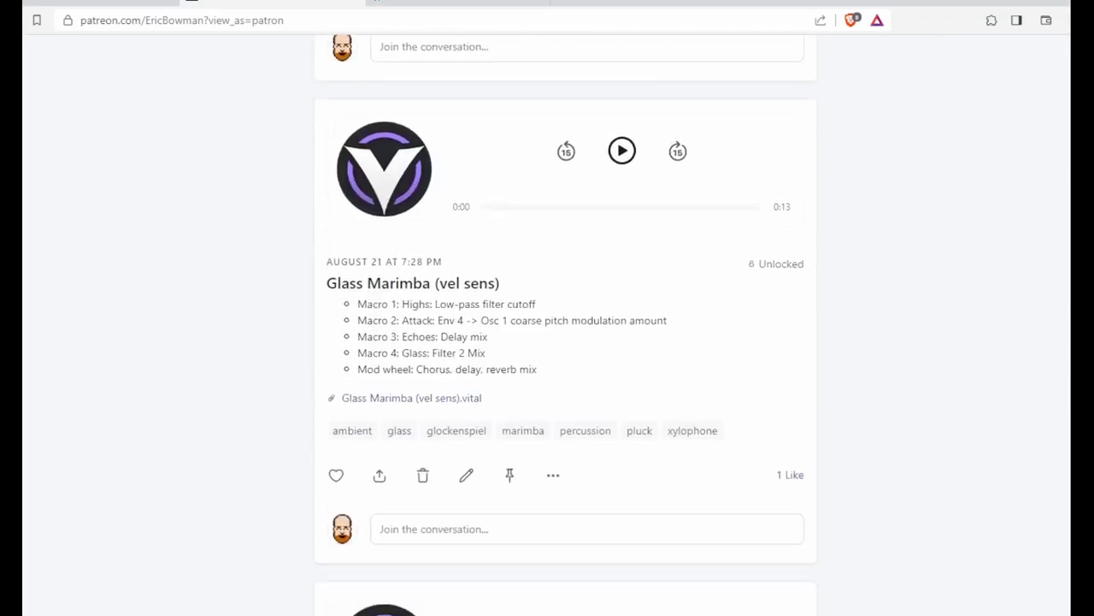
scroll(564, 342, "down", 20)
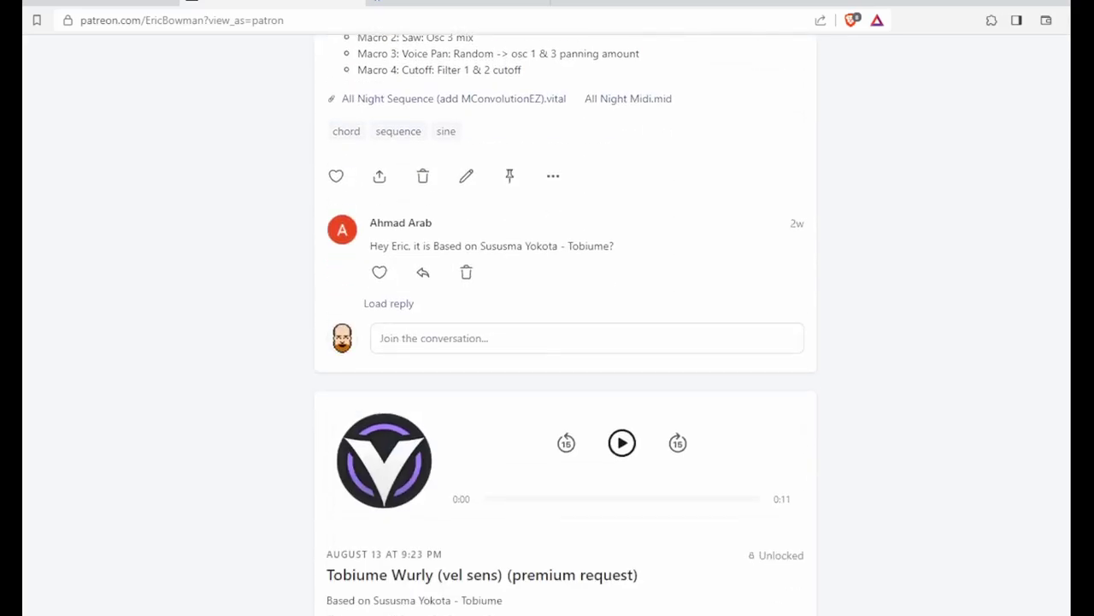
scroll(565, 342, "down", 15)
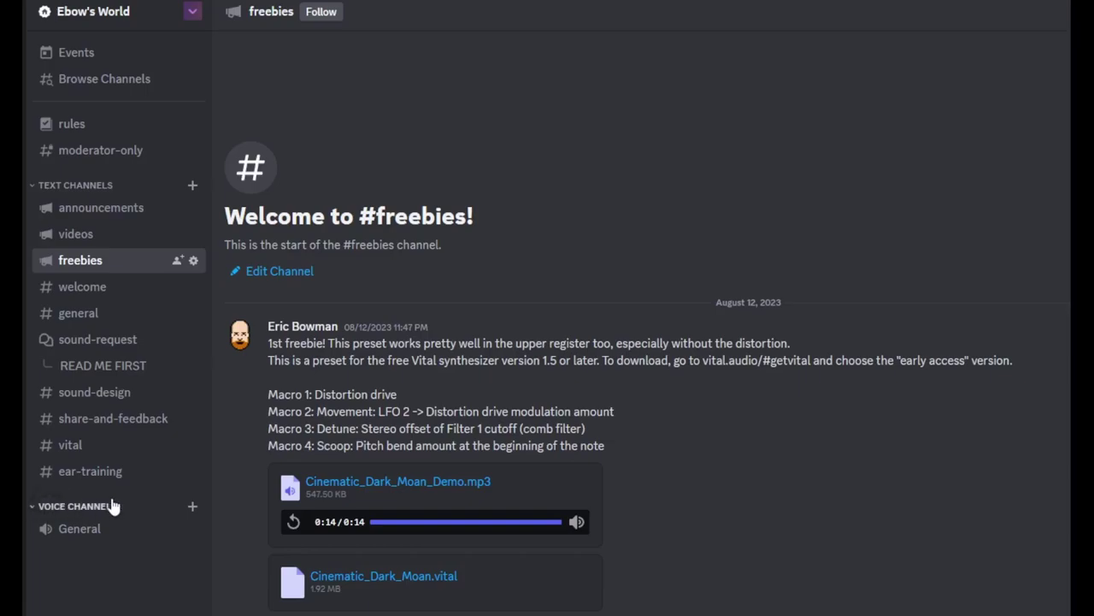
left_click(292, 523)
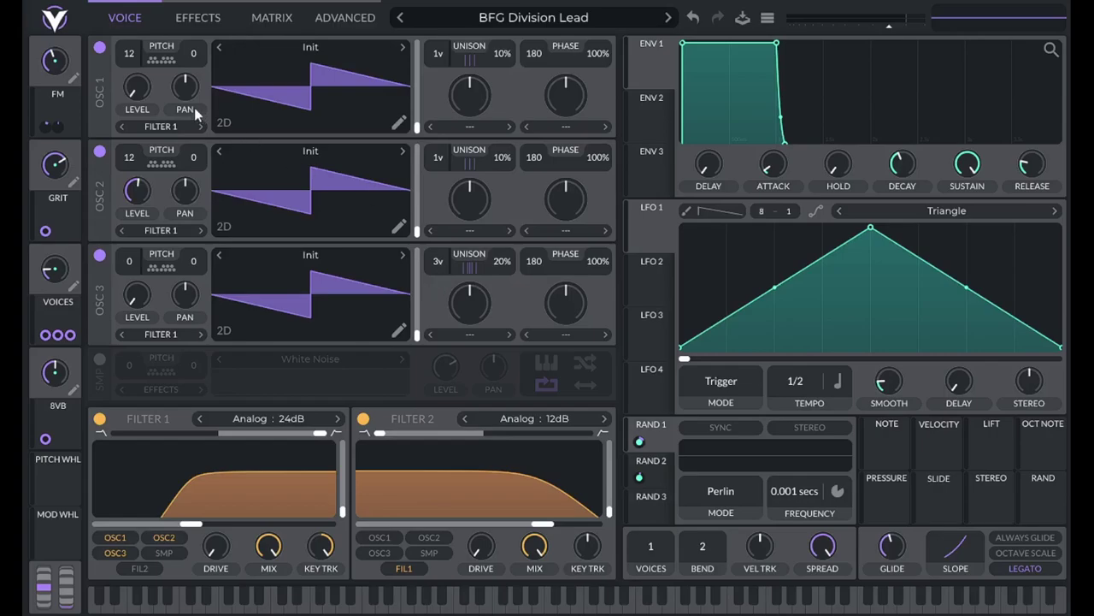
Inspect random modulators 2 and 1 and the effects of the BFG Division Lead preset in Vital.
left_click(657, 462)
left_click(658, 440)
left_click(198, 18)
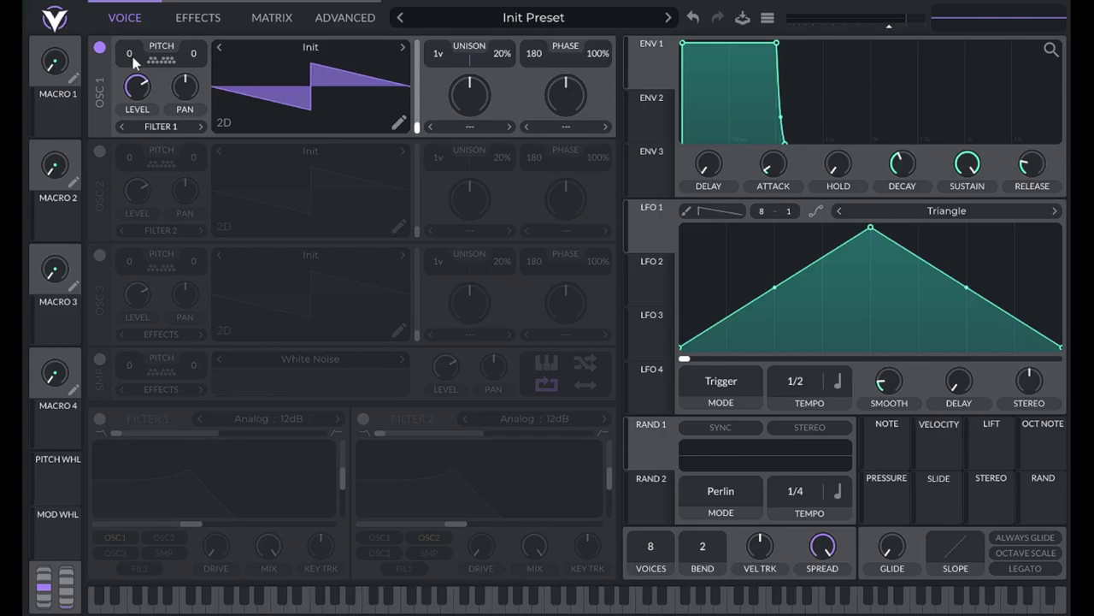
Transpose oscillator 1 up 12 semitones and give it three unison voices with 10% detune.
left_click_drag(132, 58, 133, 50)
scroll(440, 58, "up", 2)
right_click(502, 54)
left_click(514, 83)
type("10")
key("Return")
Reduce oscillator 1's stereo unison to zero and return to the voice view.
left_click(329, 22)
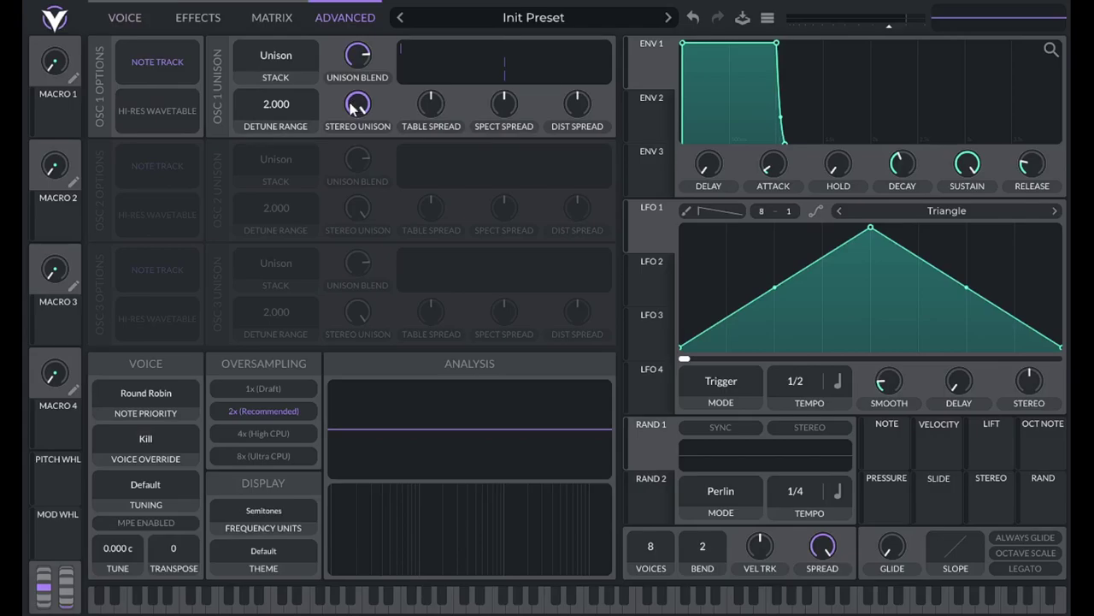
left_click_drag(357, 105, 336, 235)
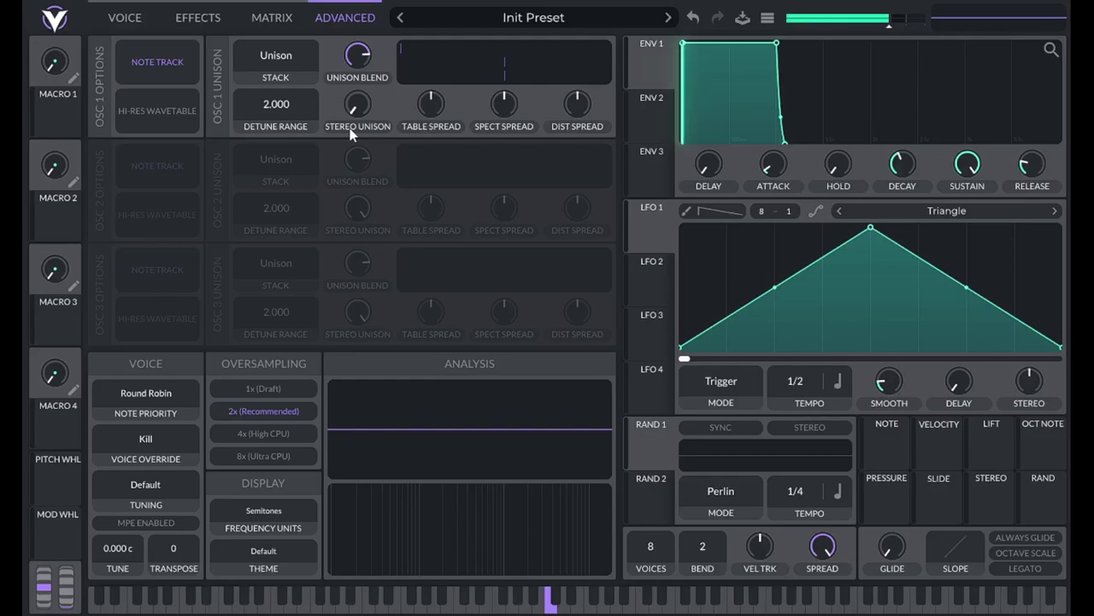
left_click(111, 20)
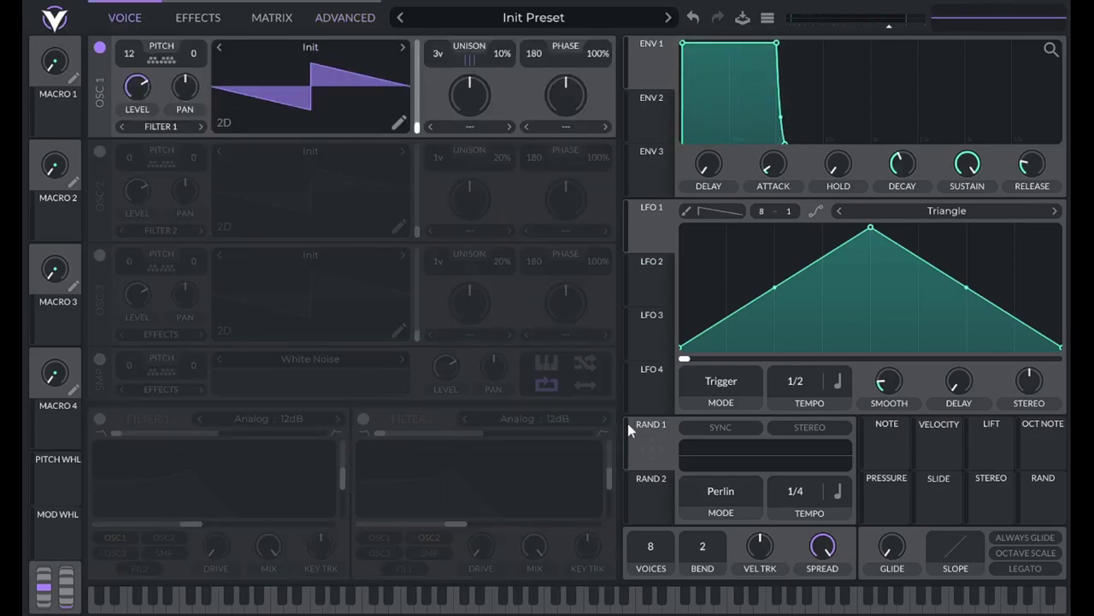
Switch random modulator 1's frequency to seconds and set it to 0.001 secs.
mouse_move(642, 429)
left_click(838, 492)
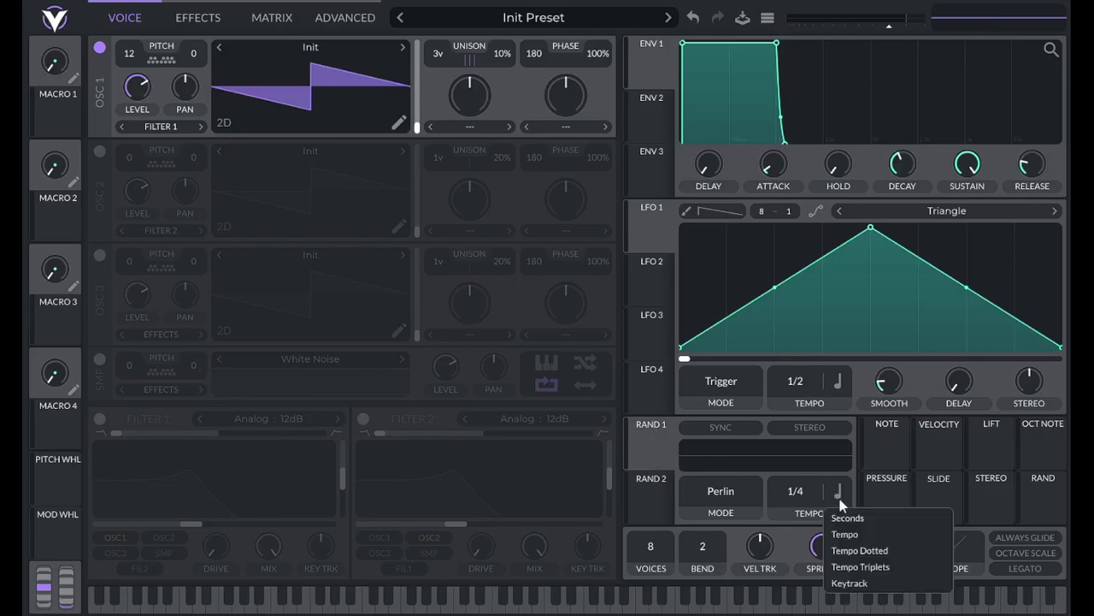
left_click(847, 517)
left_click_drag(840, 508, 811, 338)
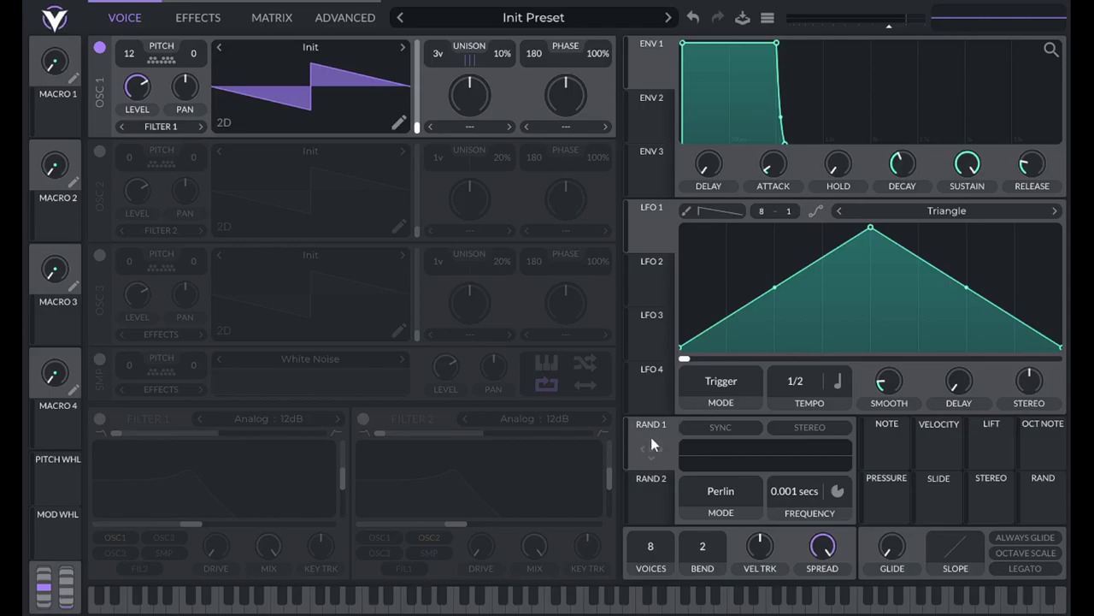
Assign random modulator 1 to oscillator 1's pitch transpose with a modulation amount of 18.
left_click_drag(651, 444, 130, 75)
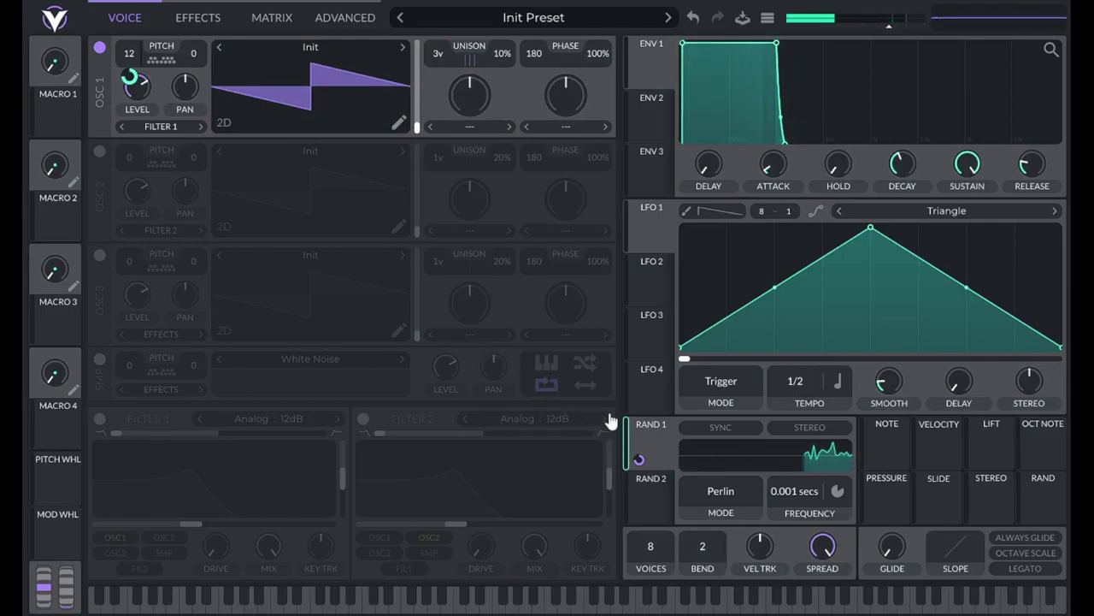
right_click(637, 459)
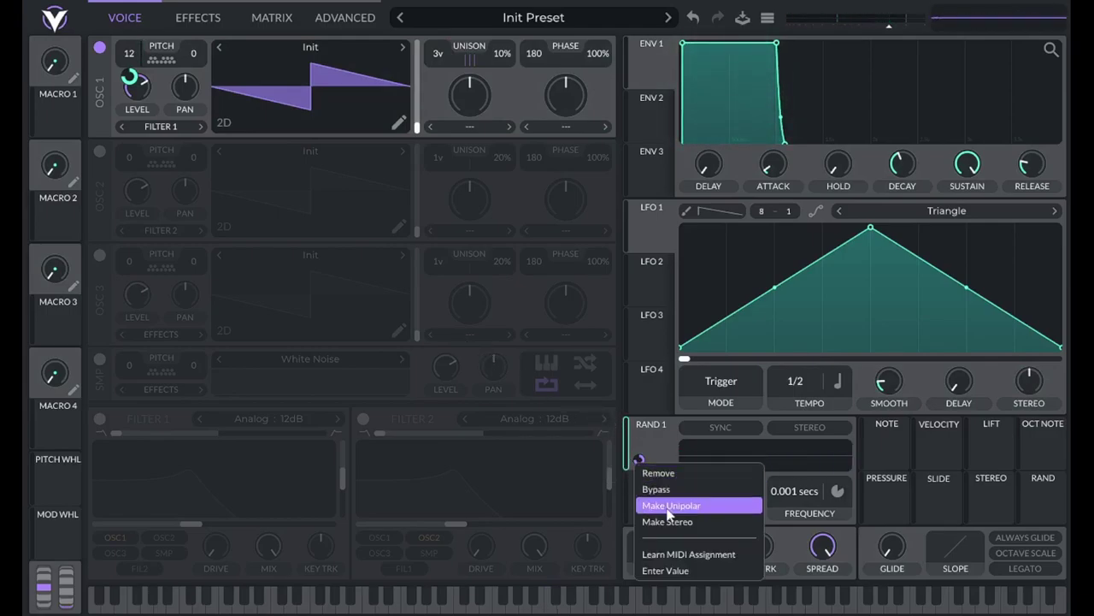
left_click(662, 568)
type("18")
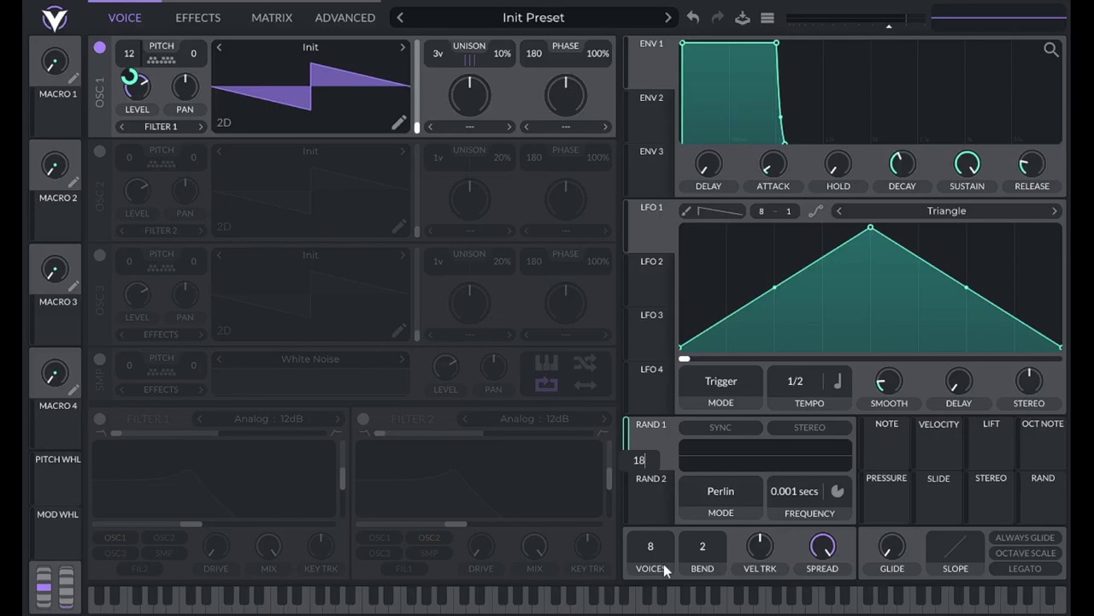
key("Return")
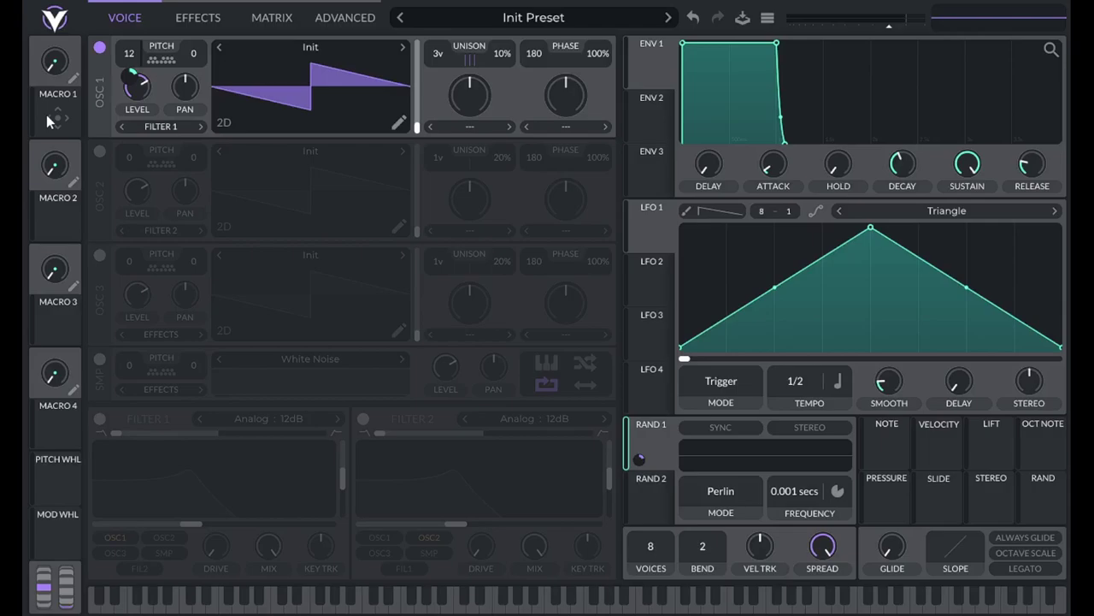
Assign macro 1 to random modulator 1's modulation amount and set the macro to 0.42.
left_click_drag(46, 115, 641, 461)
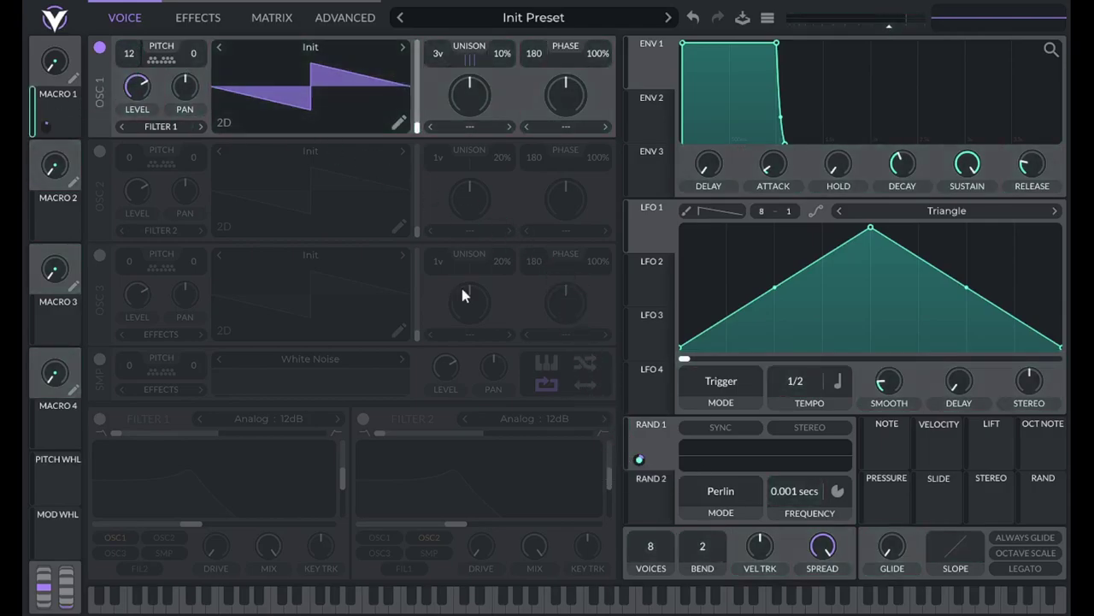
right_click(48, 66)
left_click(86, 91)
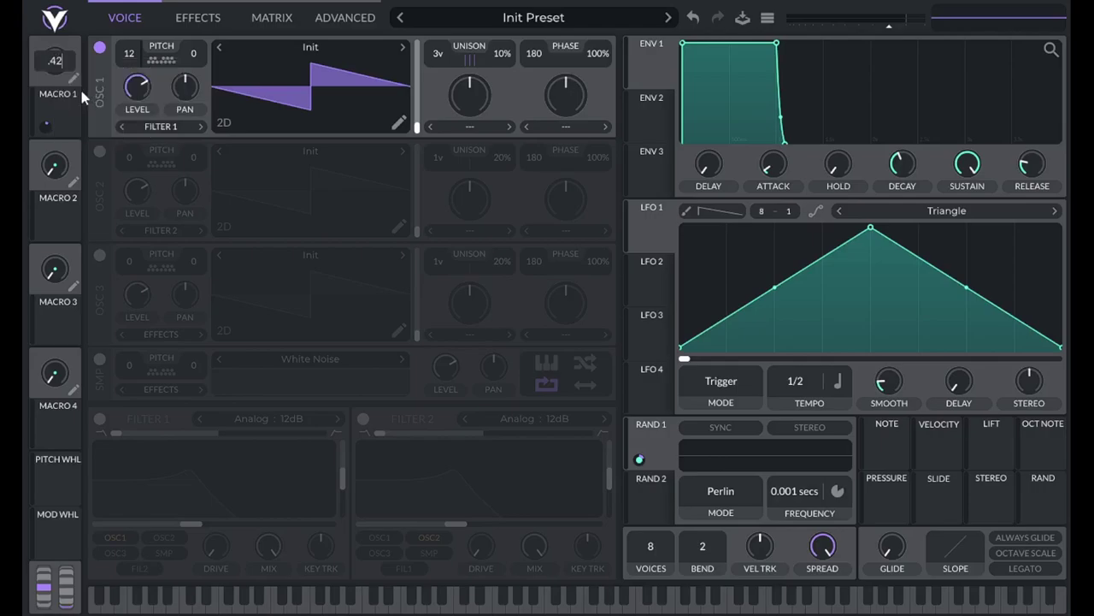
key("Return")
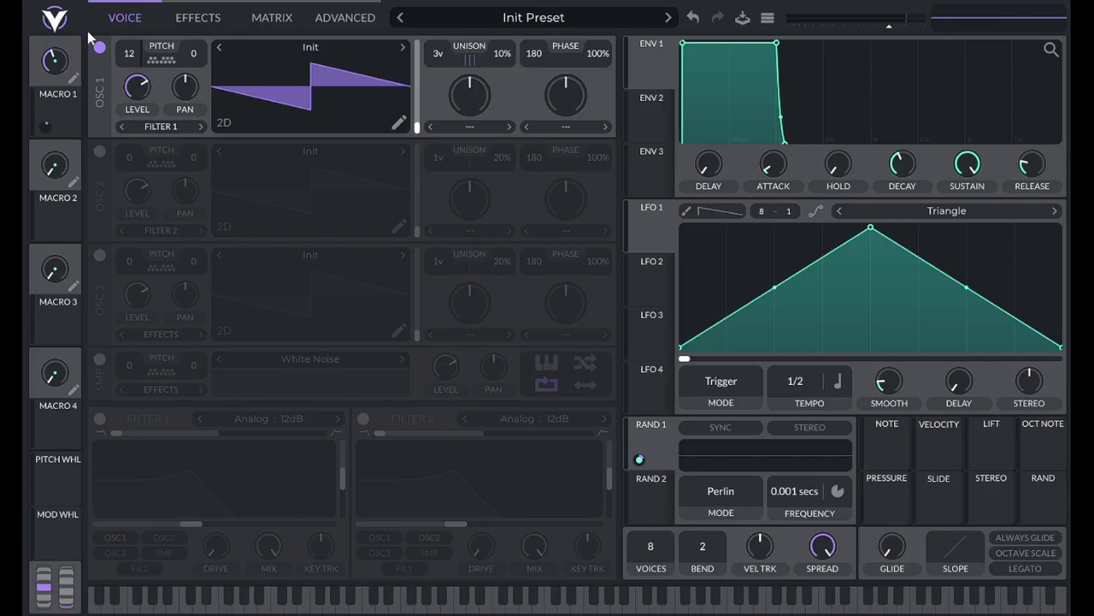
Enable oscillator 2, transposed up 12 semitones, with three unison voices, 10% detune and zero stereo unison.
left_click(100, 151)
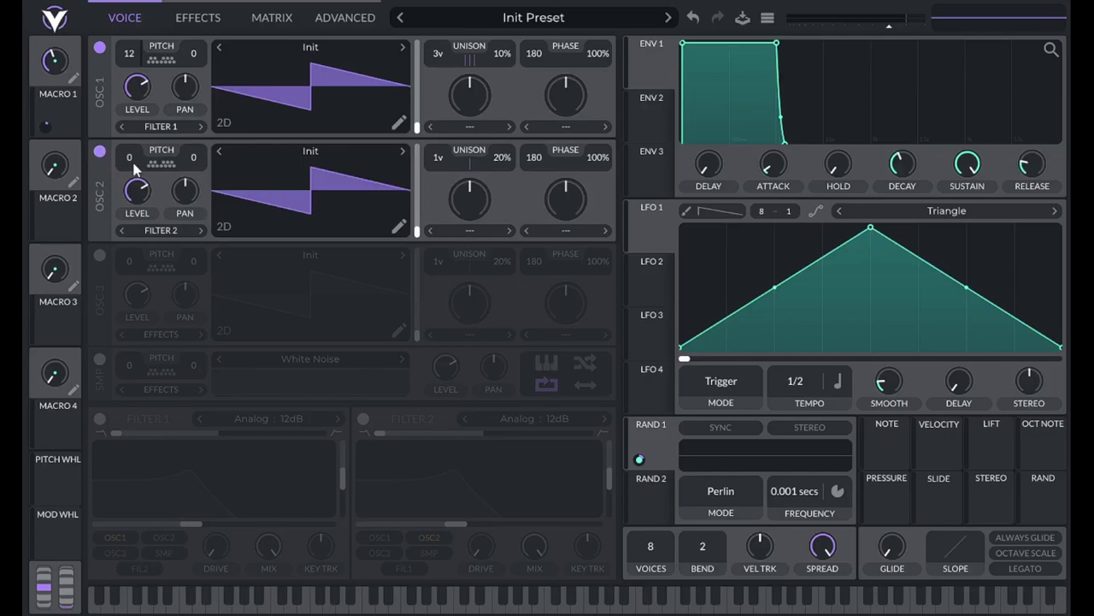
left_click_drag(132, 167, 134, 159)
right_click(511, 155)
left_click(521, 183)
type("10")
key("Return")
left_click(342, 17)
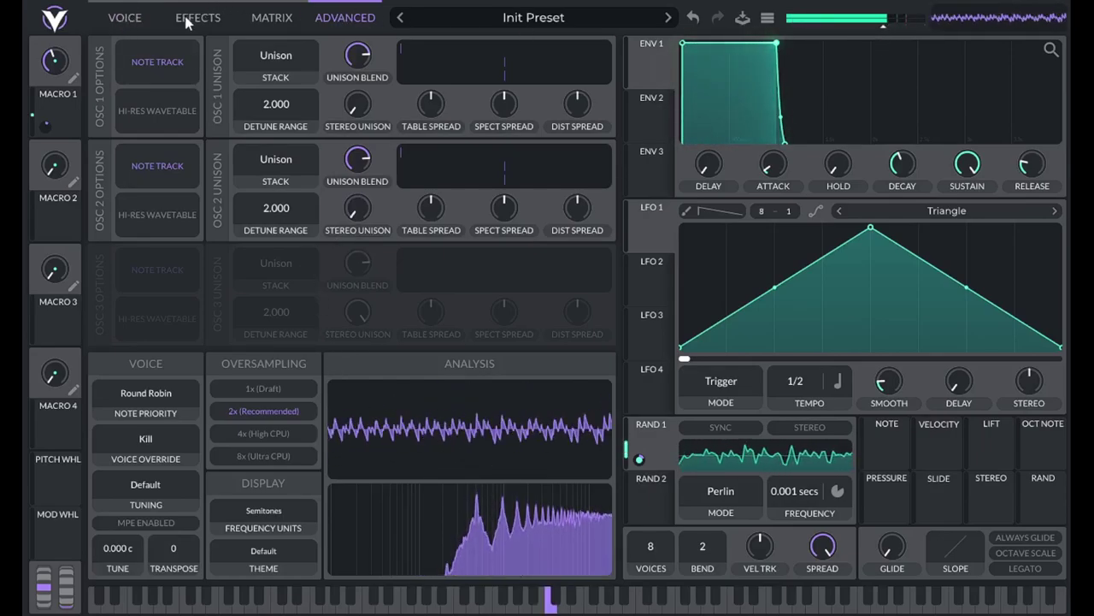
left_click(124, 19)
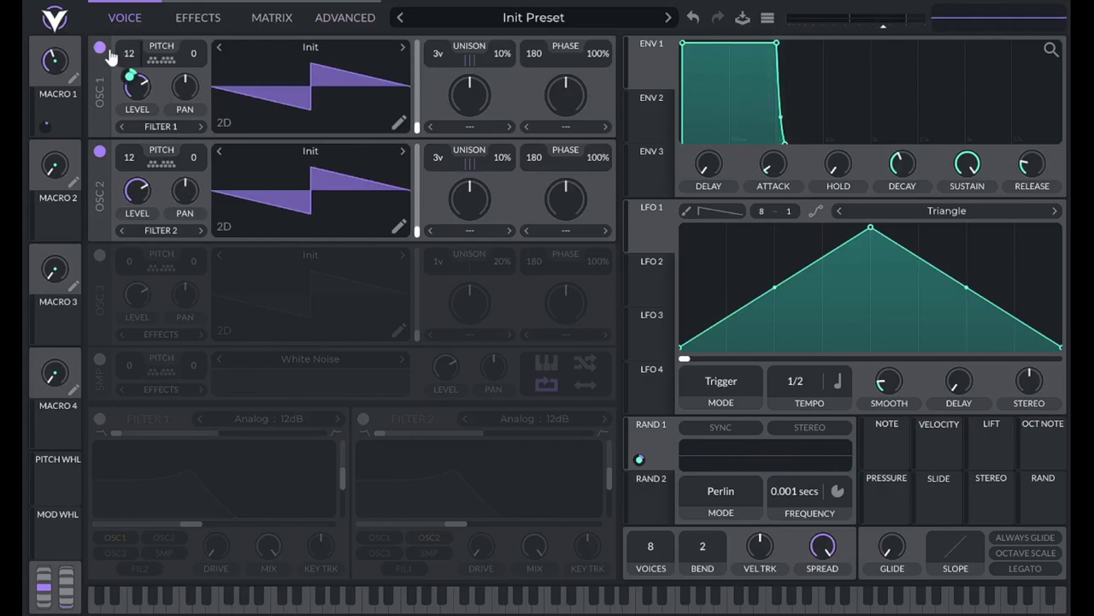
Set oscillator 2's level to 0.271.
right_click(140, 189)
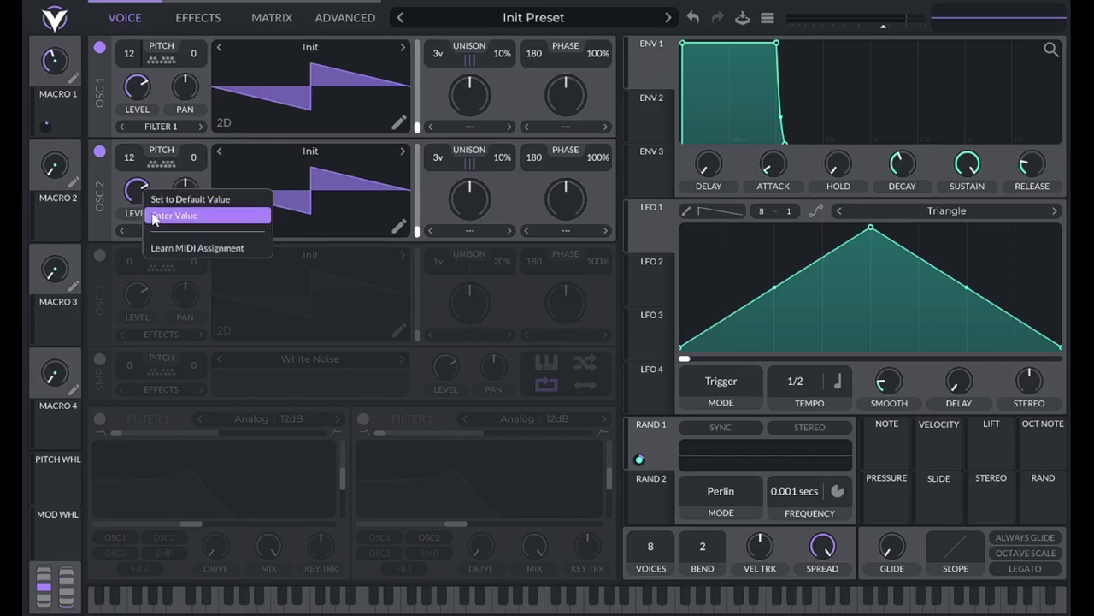
left_click(152, 213)
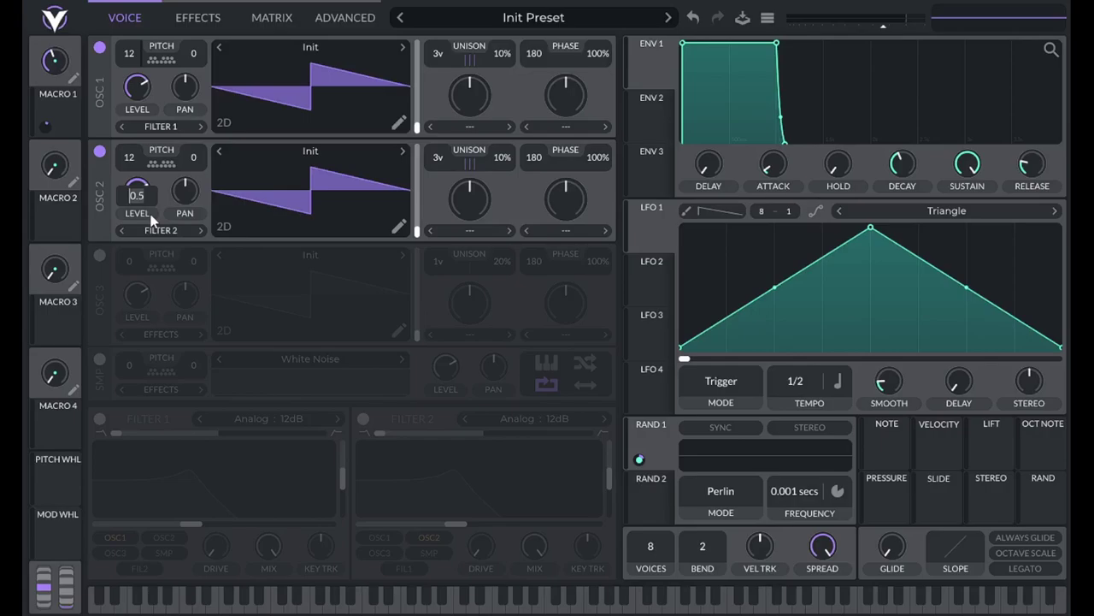
key("BackSpace")
type(".271")
key("Return")
key("a")
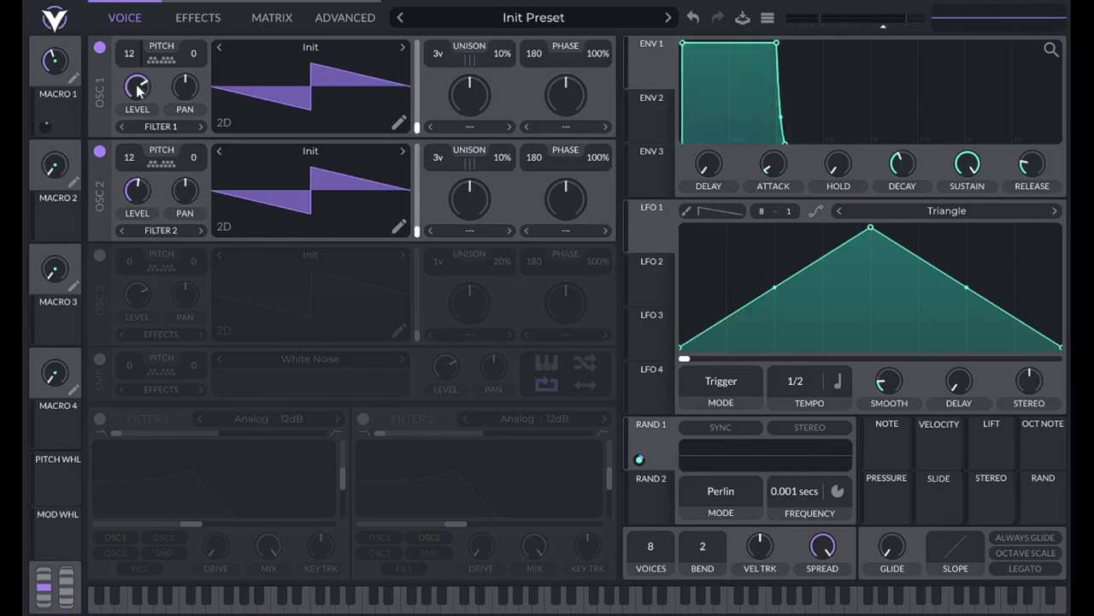
Lower oscillator 1's level to zero and put it under macro 2, named GRIT.
mouse_move(137, 85)
left_mouse_down()
mouse_move(82, 224)
mouse_move(94, 133)
mouse_move(137, 90)
left_mouse_up()
type("GRIT")
key("Return")
Raise the GRIT macro's value and rename macro 1 as FM.
mouse_move(53, 171)
left_mouse_down()
mouse_move(86, 93)
mouse_move(73, 154)
mouse_move(38, 178)
left_mouse_up()
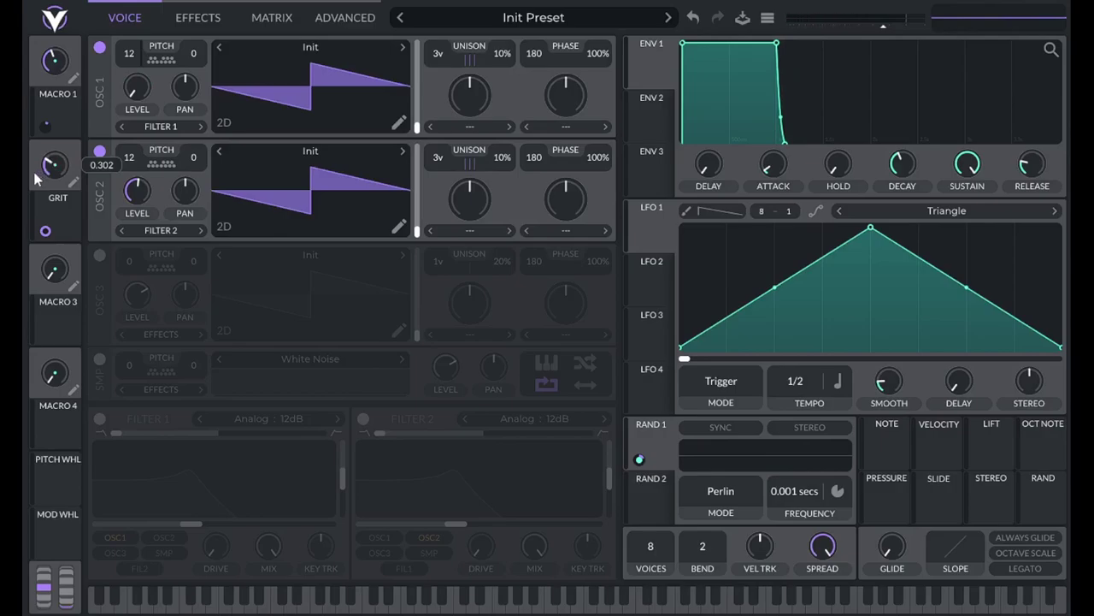
right_click(37, 178)
left_click(64, 188)
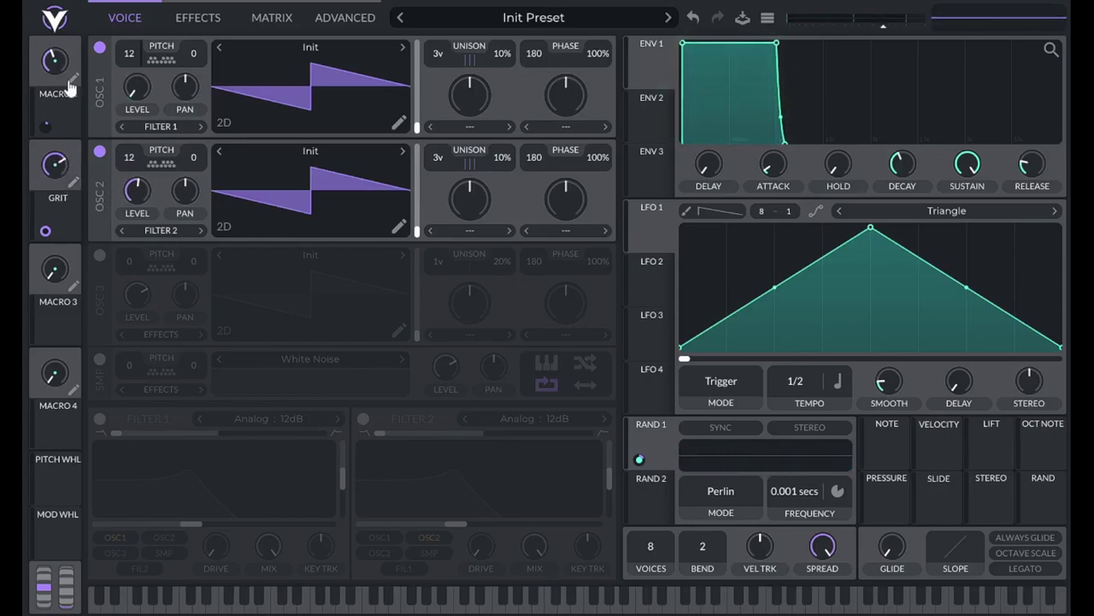
type("FM")
Enable oscillator 3 with its level at zero and assign macro 4 to that level.
left_click(99, 256)
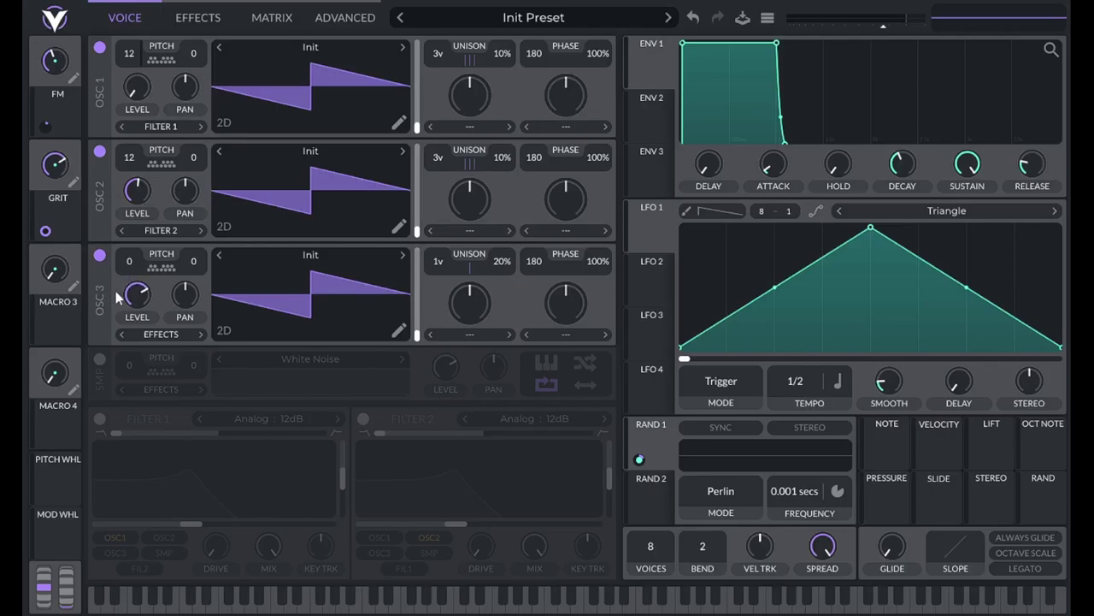
left_click_drag(120, 293, 60, 442)
left_click_drag(54, 430, 136, 295)
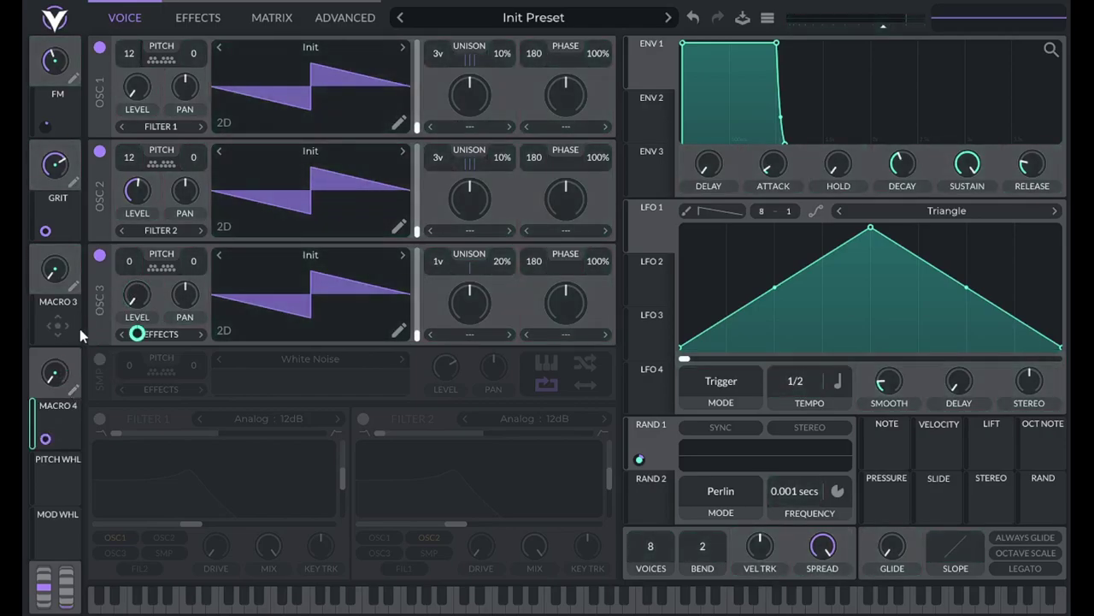
Set macro 4 to 0.5 and oscillator 3's unison to five voices.
right_click(58, 373)
left_click(70, 395)
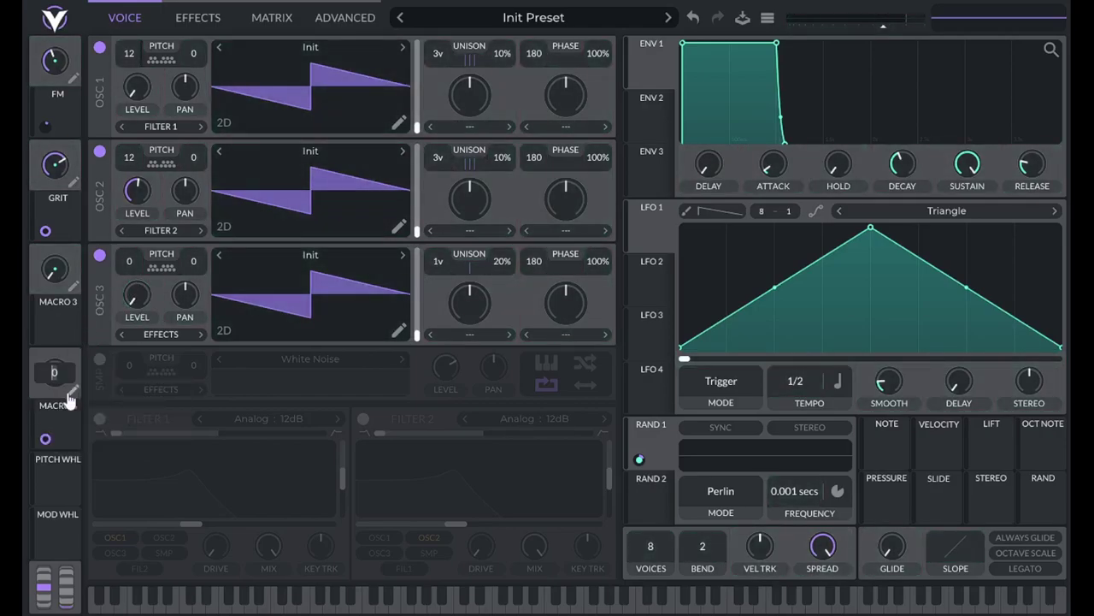
type(".5")
key("Return")
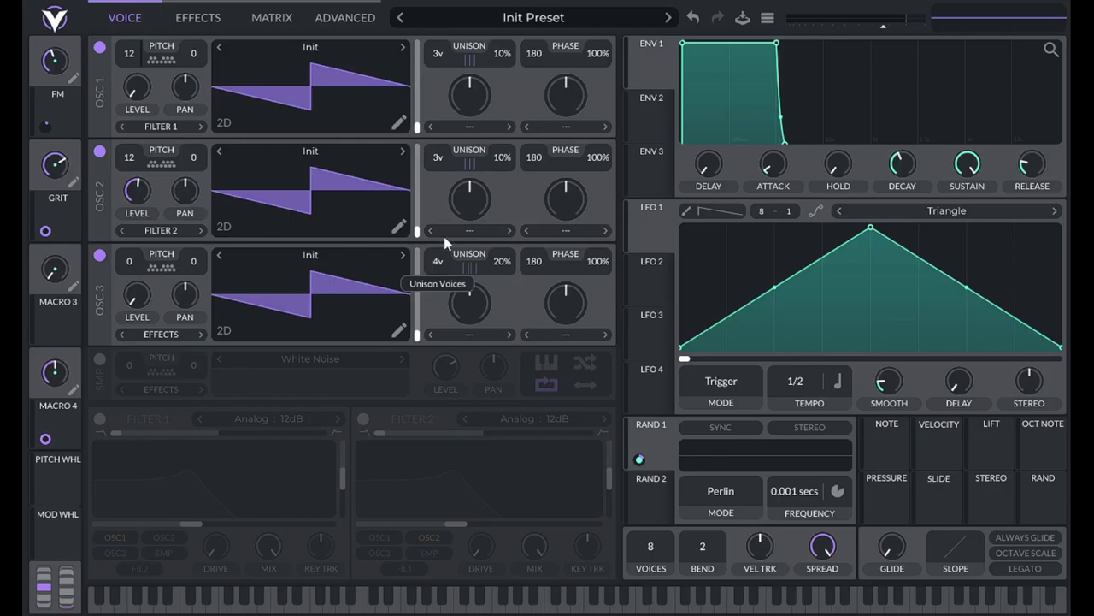
left_click_drag(444, 236, 444, 235)
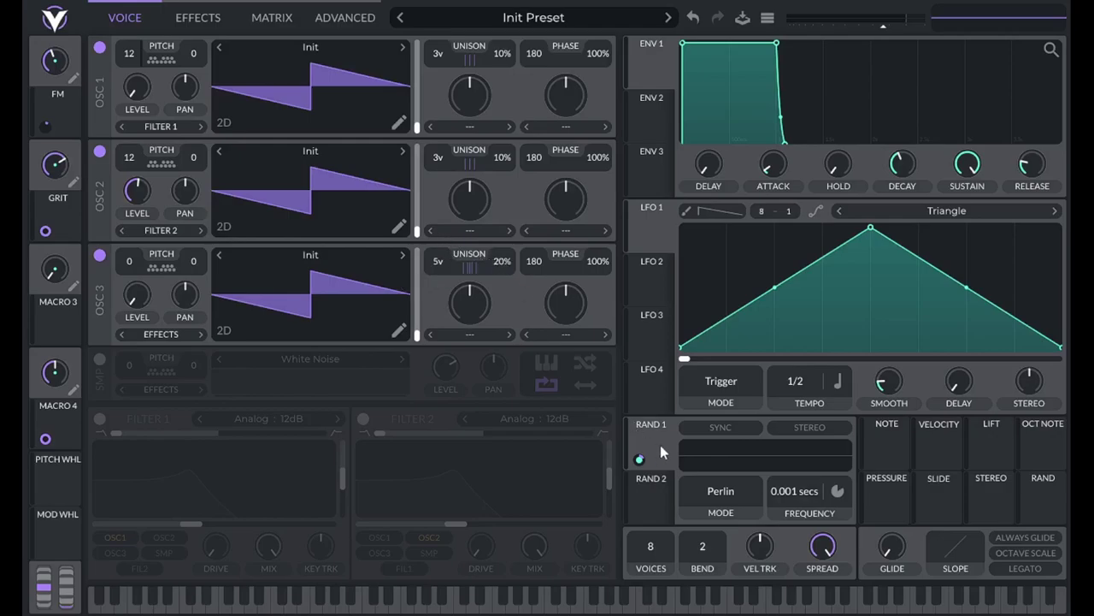
Set Random 2 to Sample & Hold mode with its frequency in seconds at 0.001 secs.
left_click(647, 479)
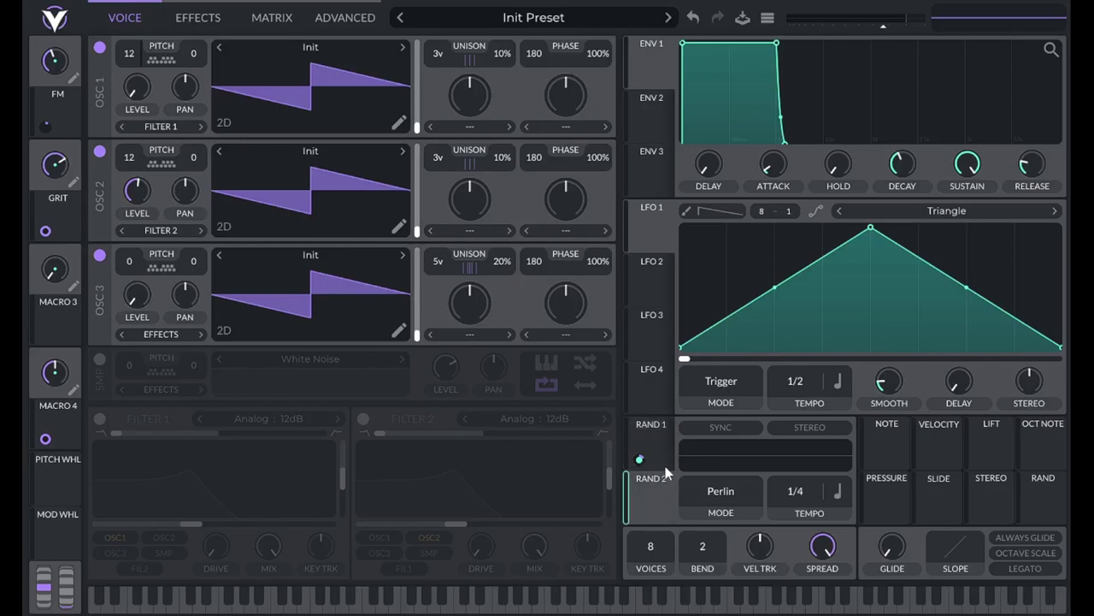
left_click(721, 491)
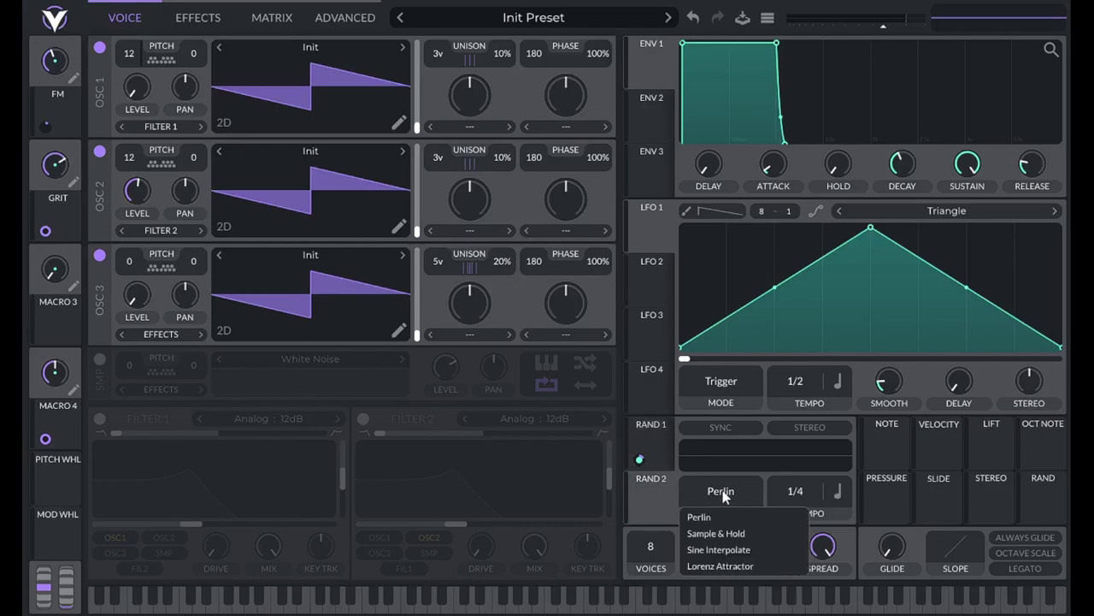
left_click(726, 534)
left_click(838, 492)
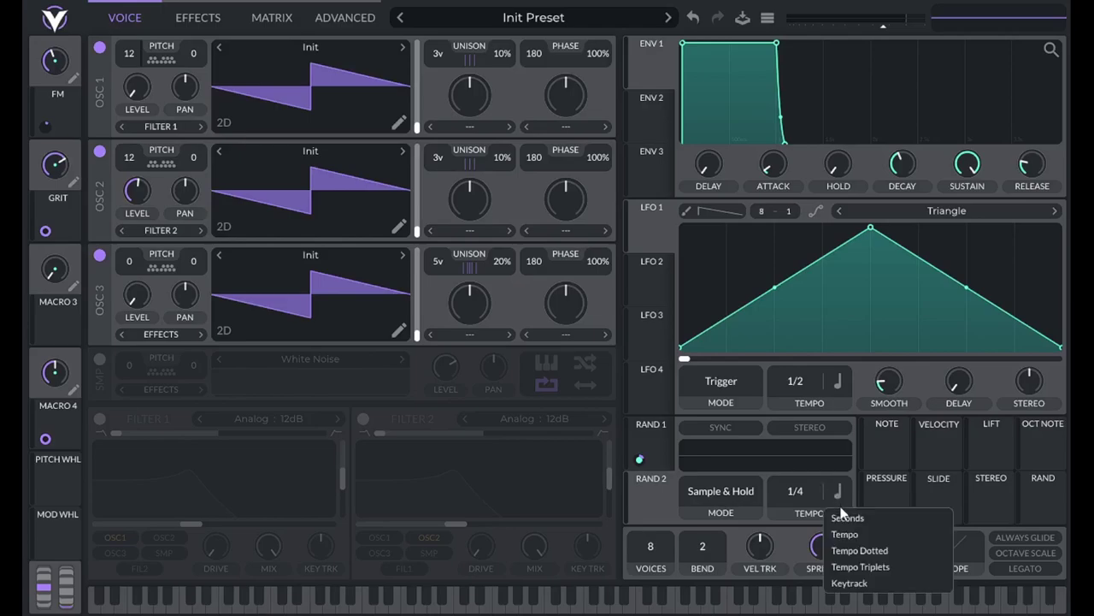
left_click(844, 517)
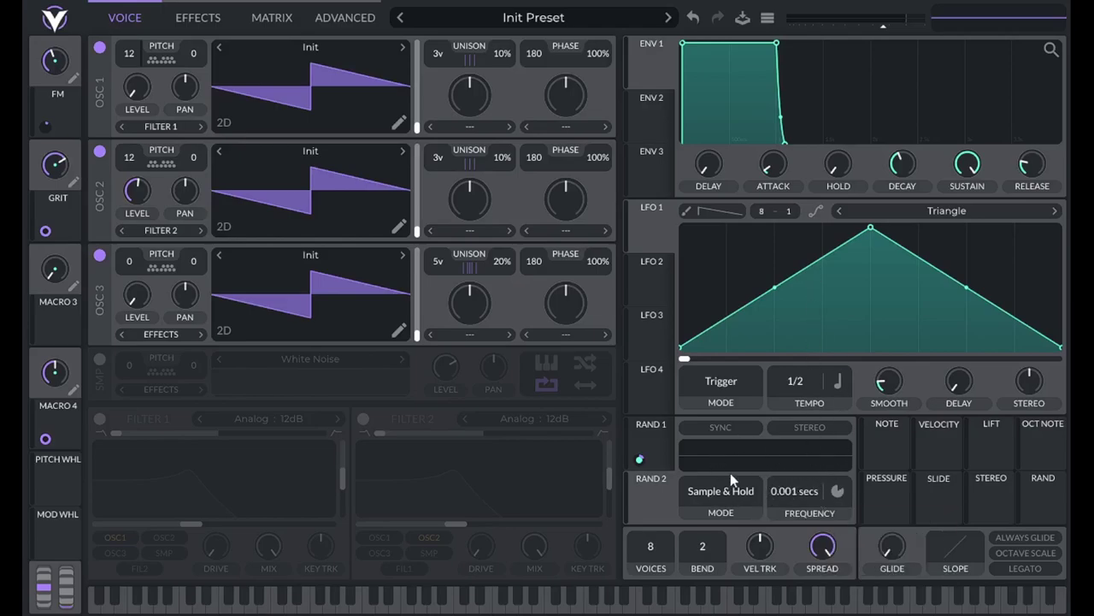
Assign Random 2 to oscillator 3's transpose, edit the modulation amount, and put that amount under the FM macro.
mouse_move(648, 501)
left_click_drag(647, 501, 129, 286)
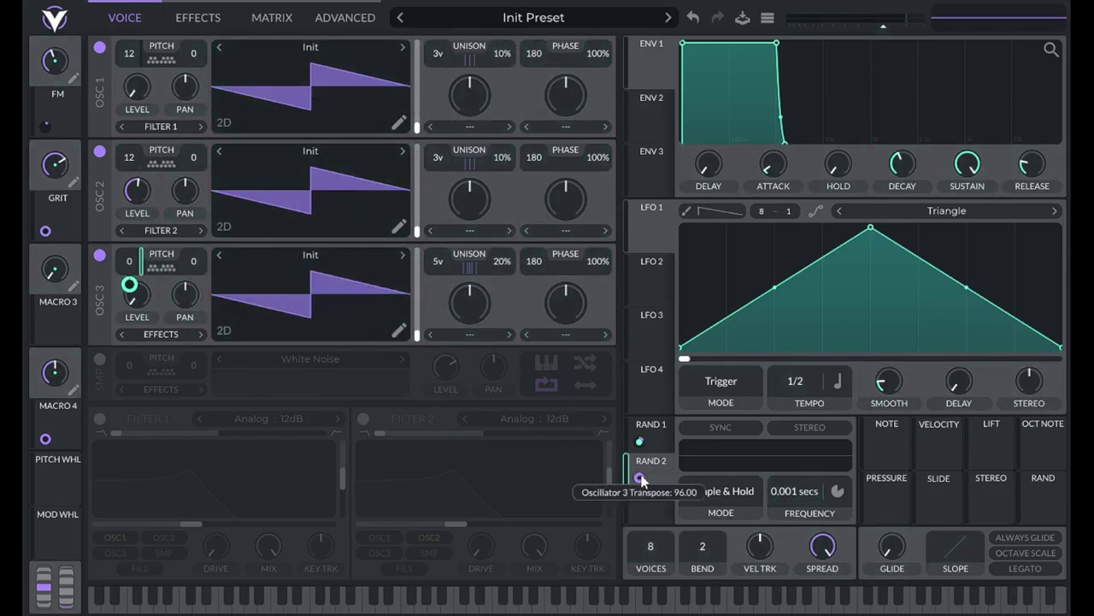
right_click(639, 477)
left_click(674, 583)
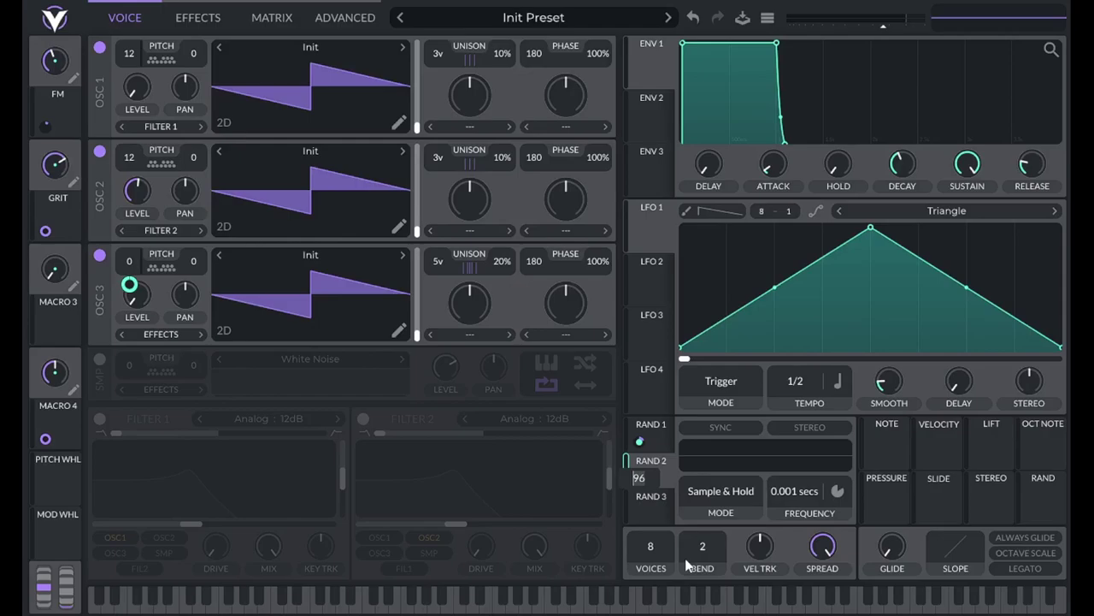
key("Return")
left_click_drag(46, 125, 639, 479)
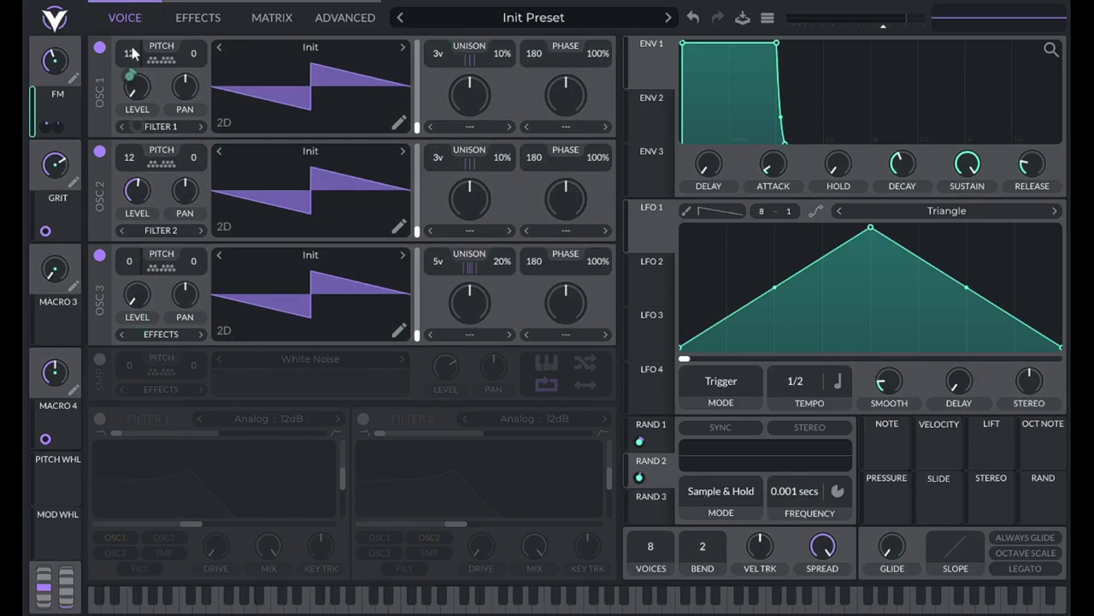
Audition oscillator 3 alone with oscillators 1 and 2 temporarily switched off, and switch both back on.
left_click(99, 47)
left_click(100, 150)
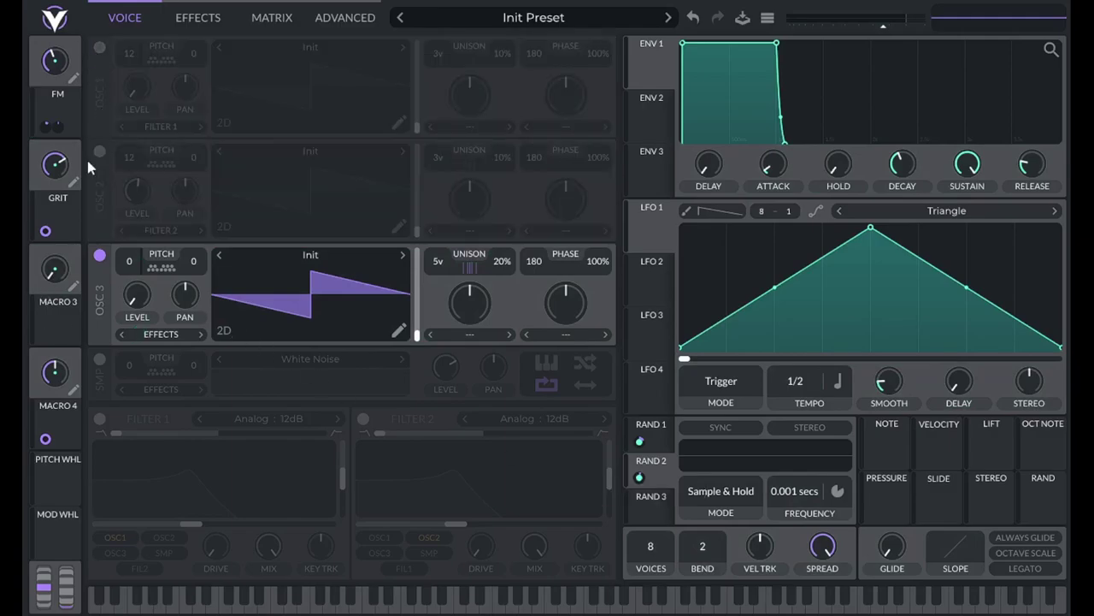
left_click(345, 17)
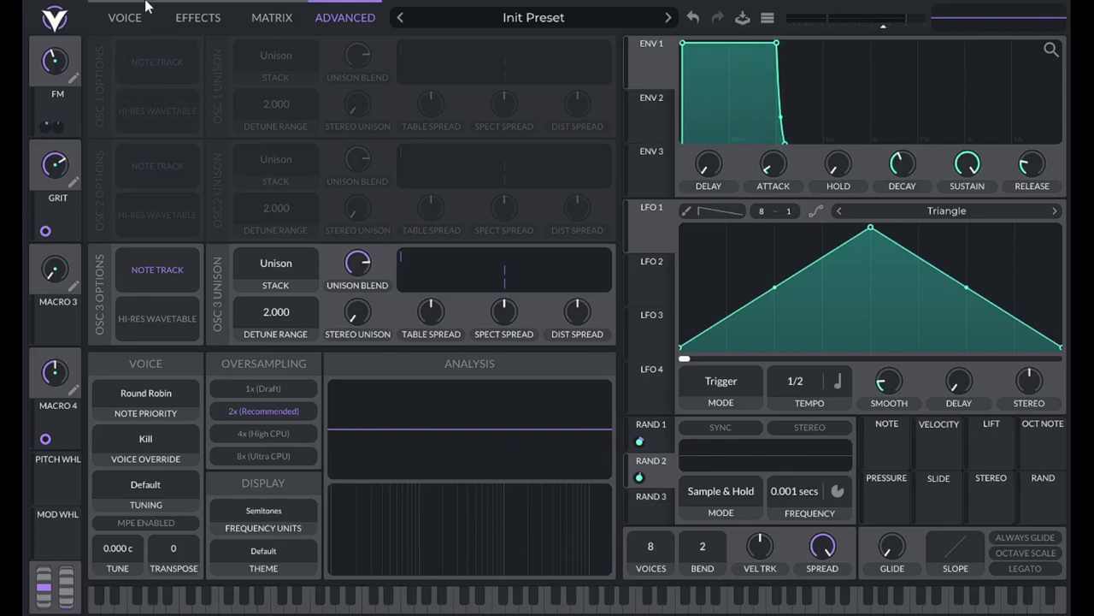
left_click(125, 17)
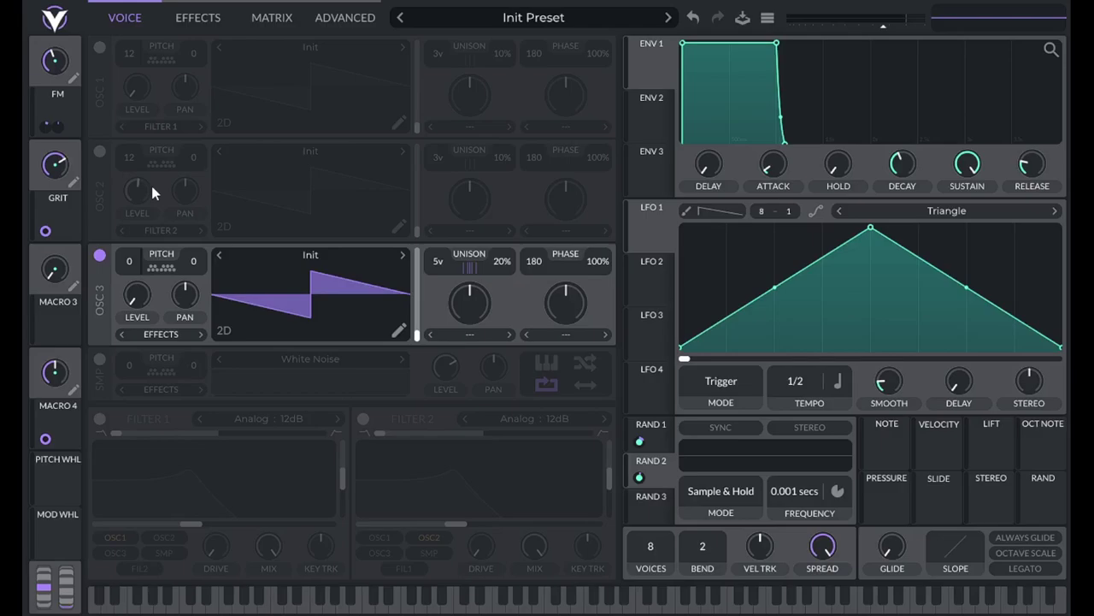
left_click(99, 47)
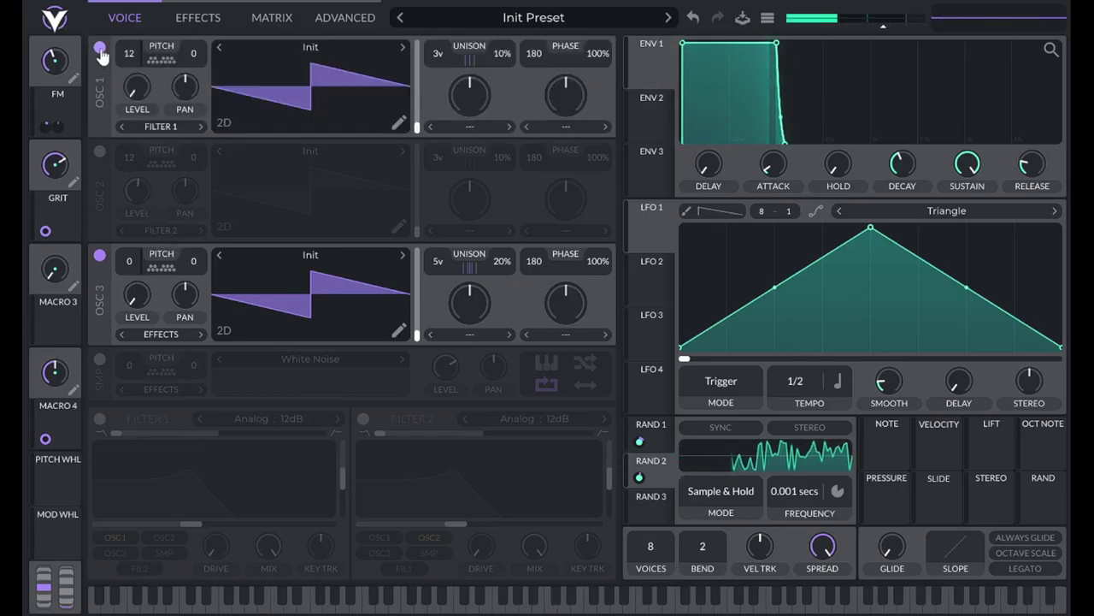
left_click(99, 152)
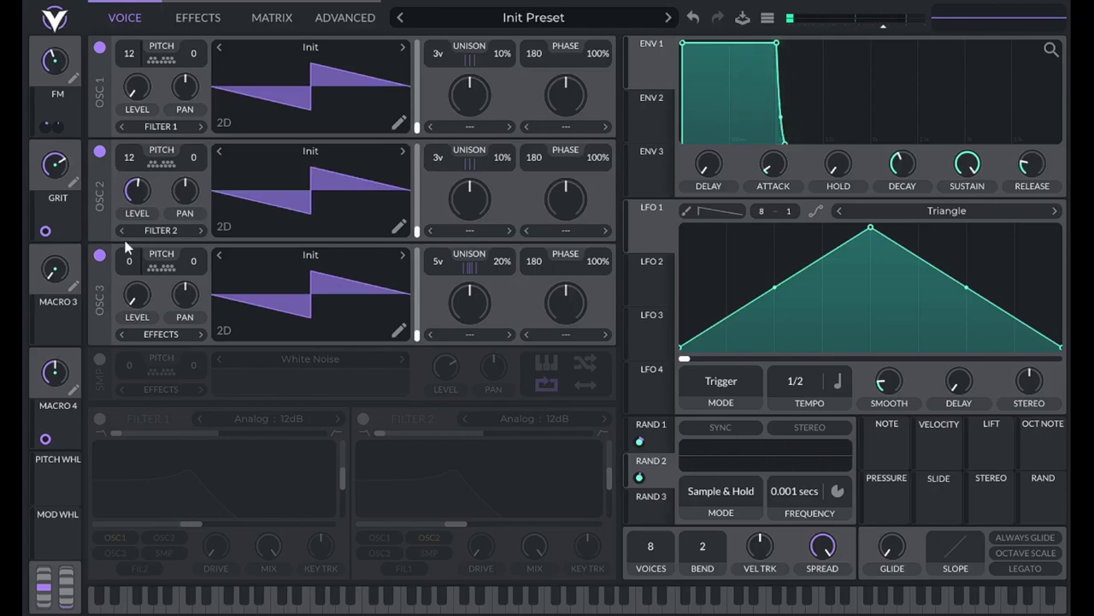
left_click(99, 418)
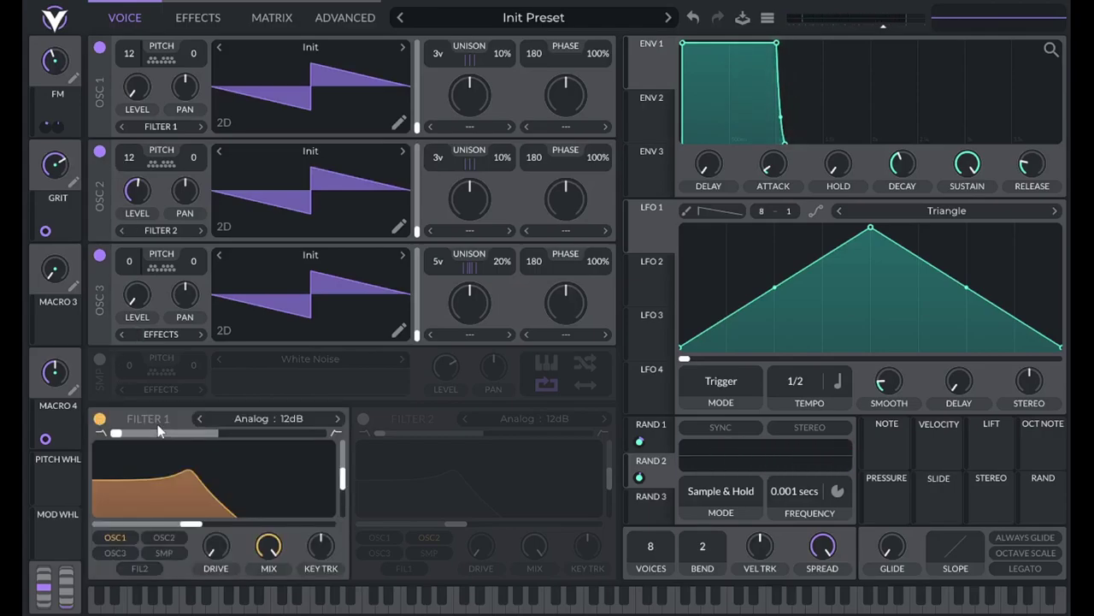
left_click_drag(116, 433, 70, 438)
left_click(98, 419)
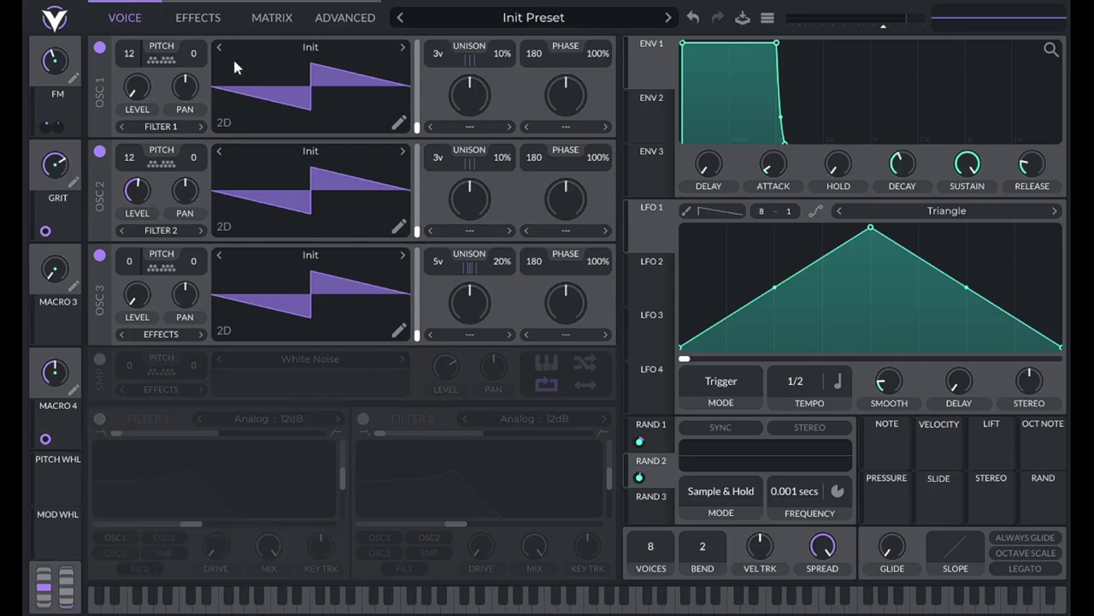
left_click(327, 17)
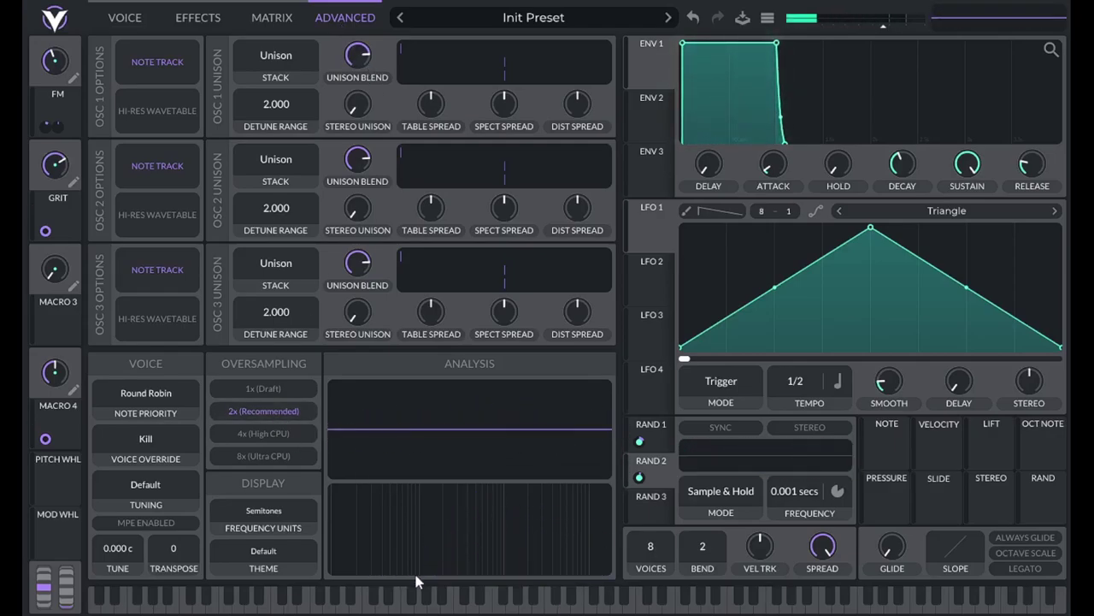
left_click(130, 16)
left_click(137, 333)
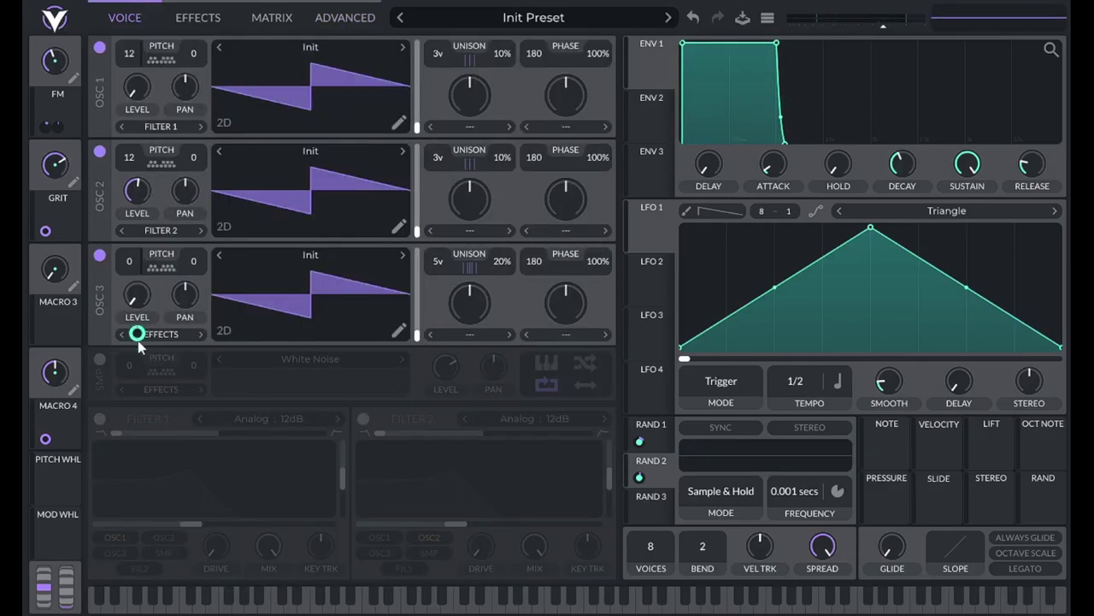
Enable filter 1 as an Analog 24dB high-pass with resonance at minimum and key tracking raised.
left_click(99, 419)
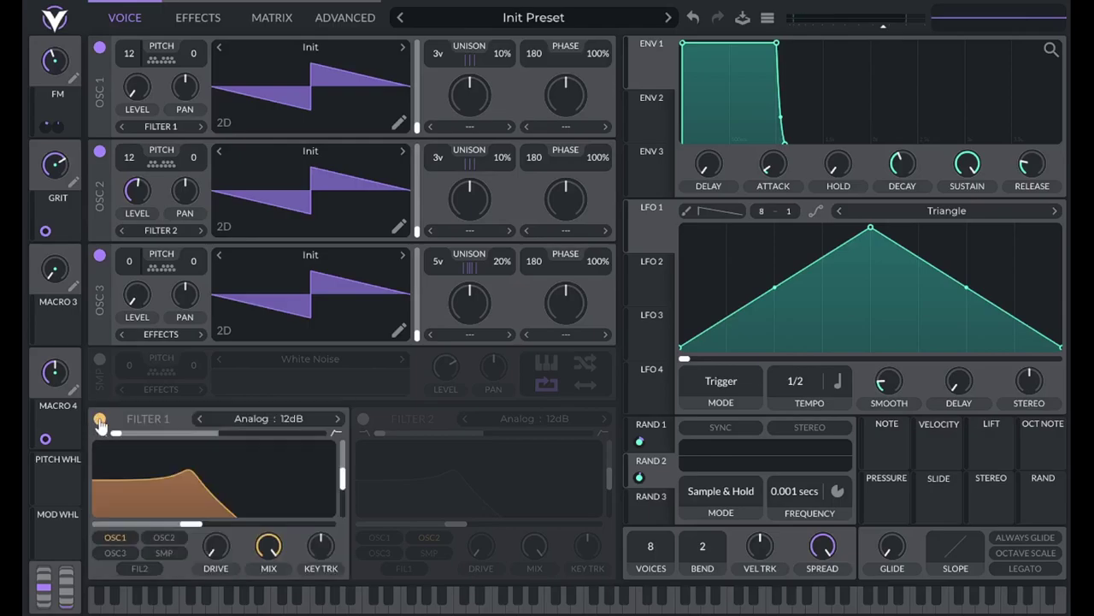
left_click(280, 418)
left_click(539, 448)
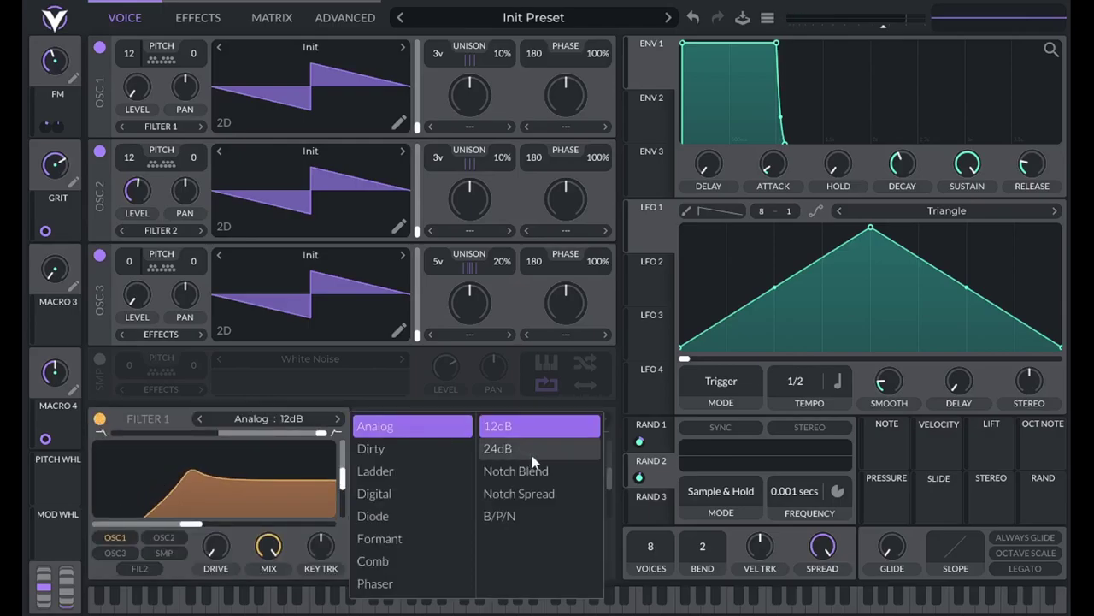
left_click_drag(341, 477, 341, 515)
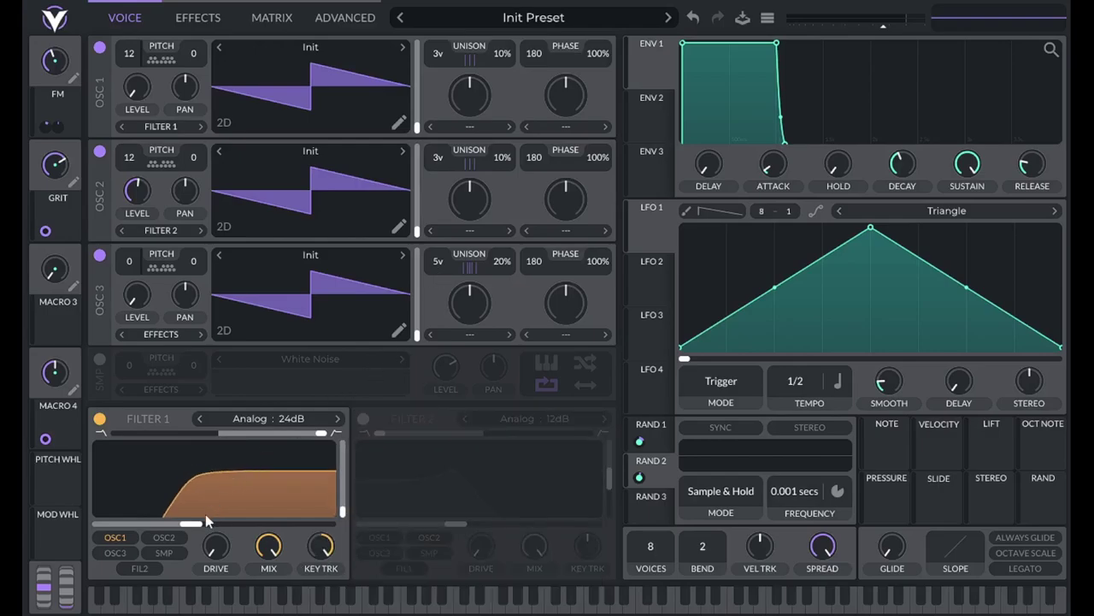
Route oscillators 2 and 3 into filter 1 and compare the sound with the filter bypassed.
left_click(167, 537)
left_click(126, 554)
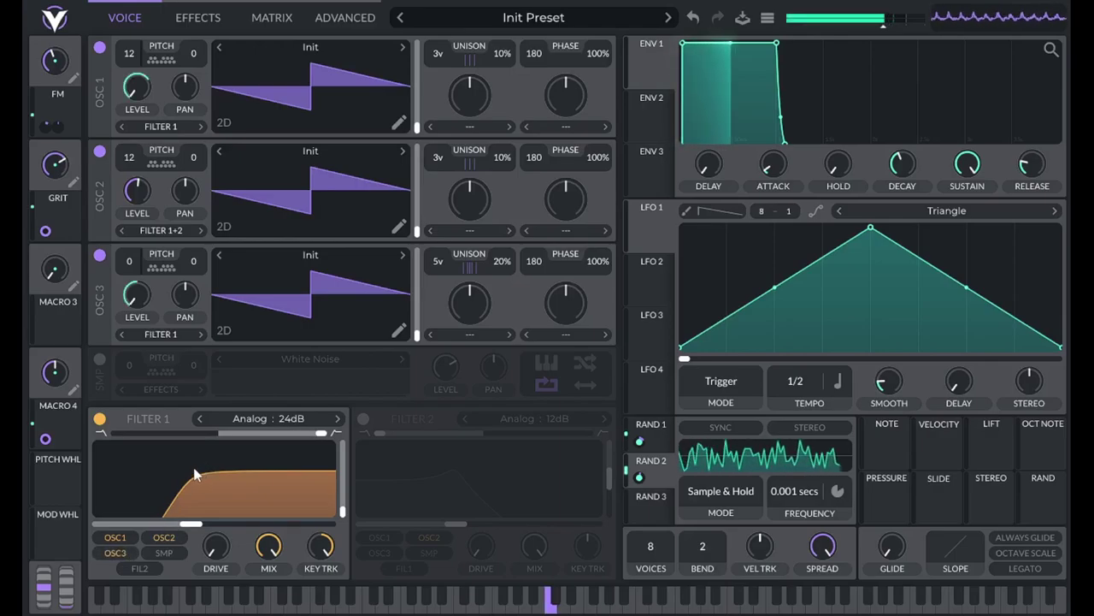
left_click(100, 419)
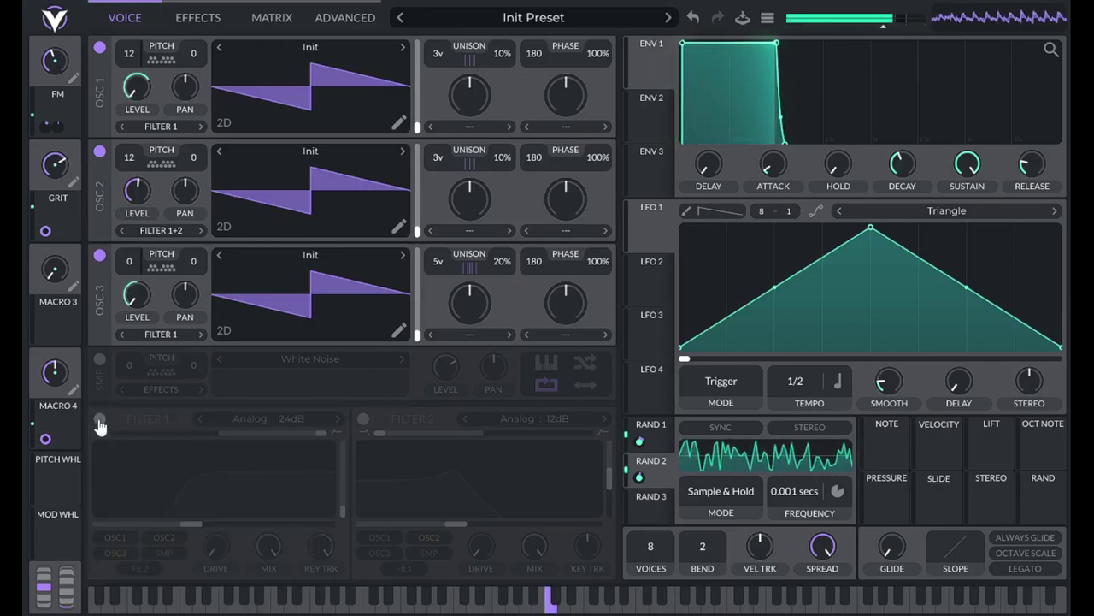
left_click(99, 420)
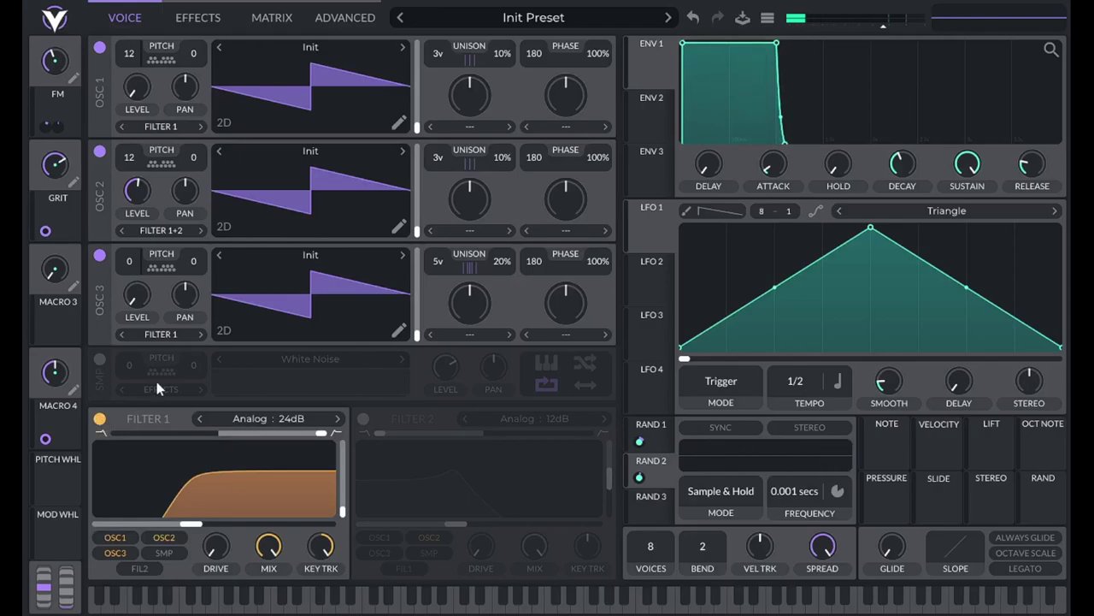
Enable filter 2 with 0% resonance and feed it from filter 1.
left_click(364, 418)
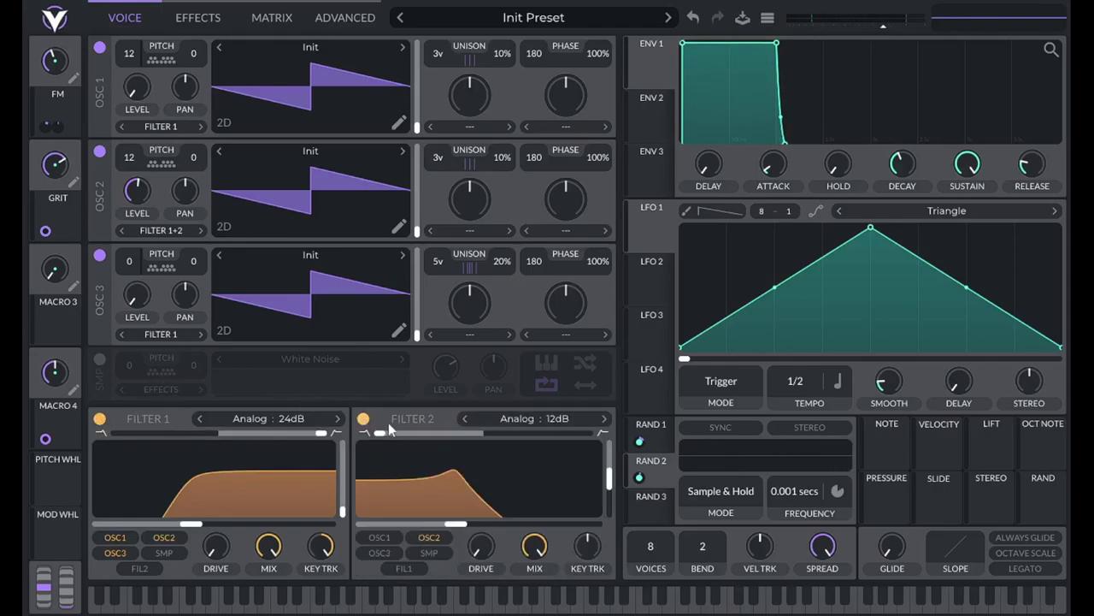
left_click_drag(609, 481, 609, 513)
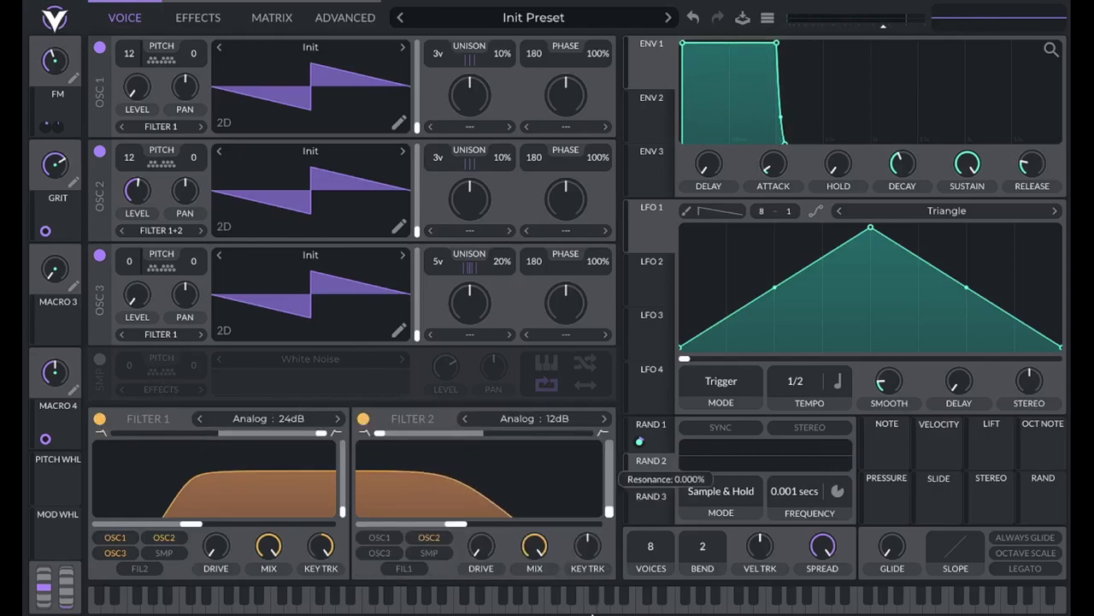
left_click(401, 570)
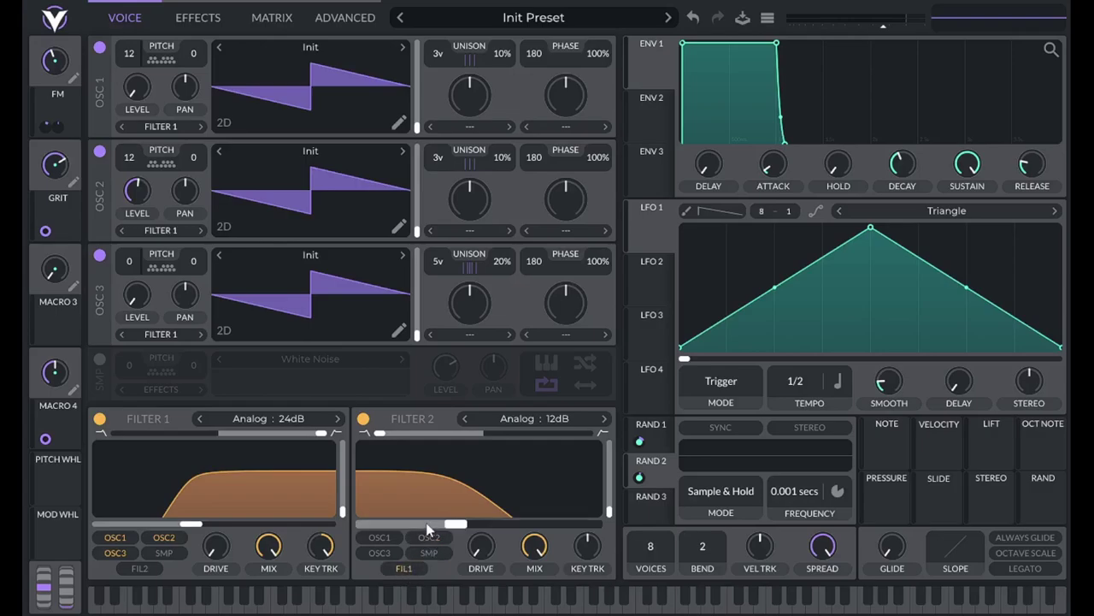
Set filter 2's cutoff to 44.9 semitones.
right_click(454, 524)
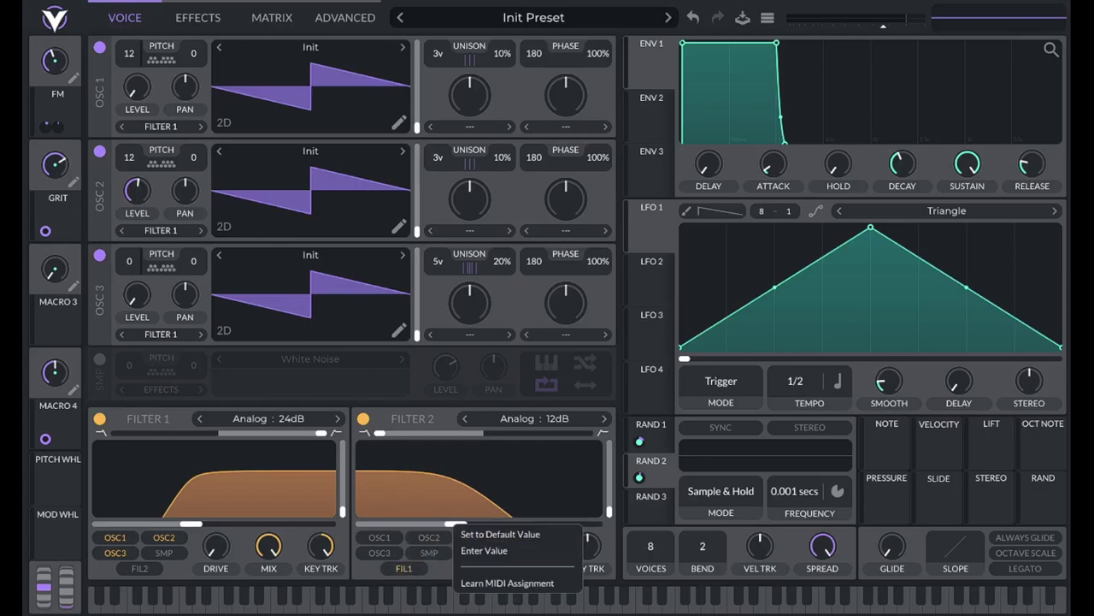
key("Escape")
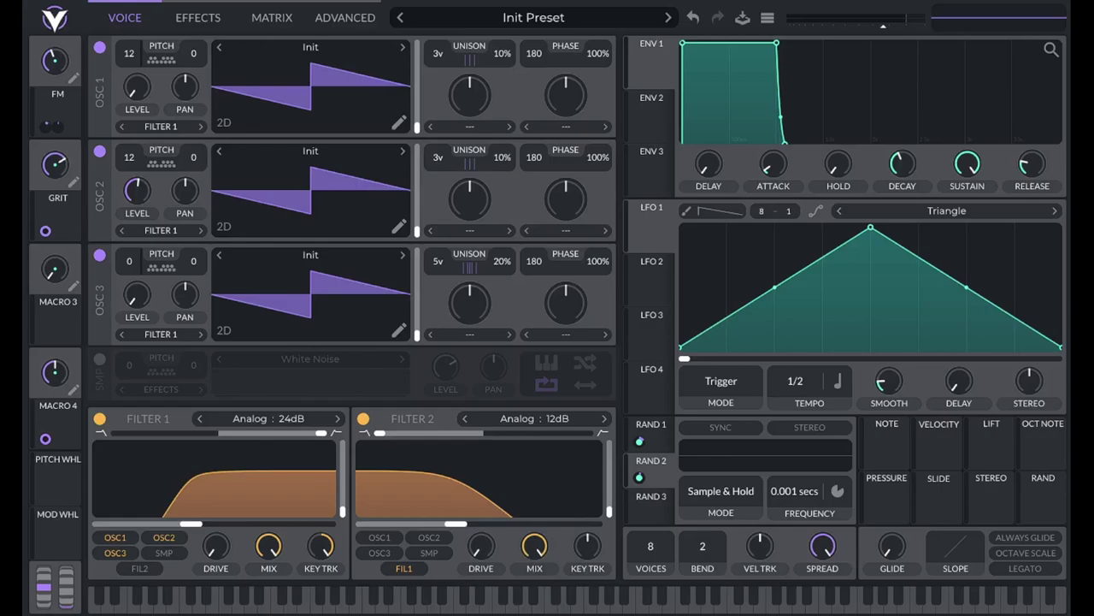
right_click(460, 523)
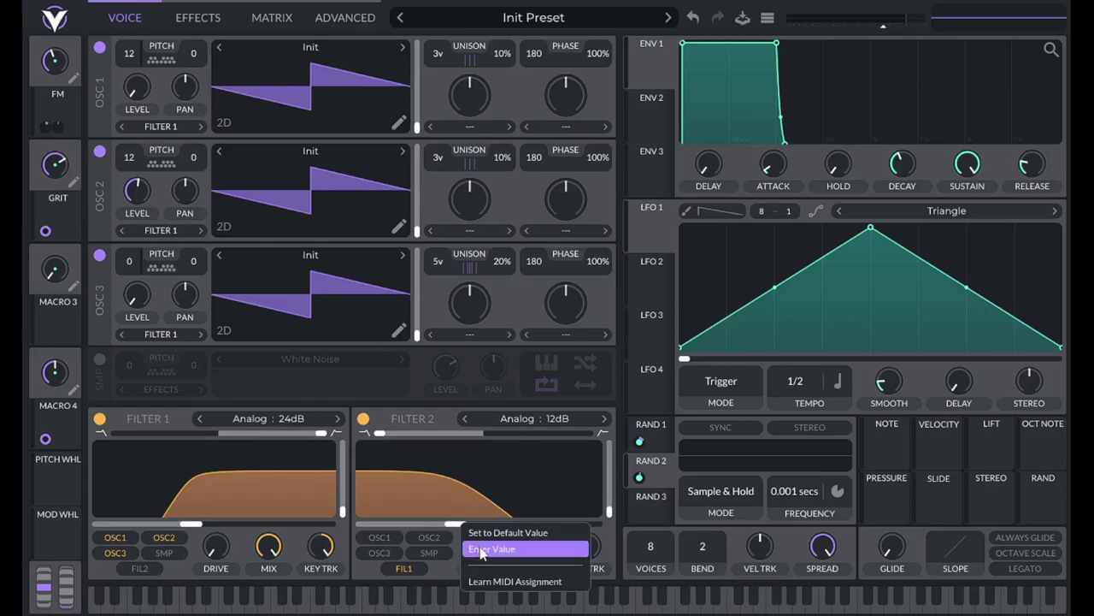
left_click(479, 549)
type("46.88")
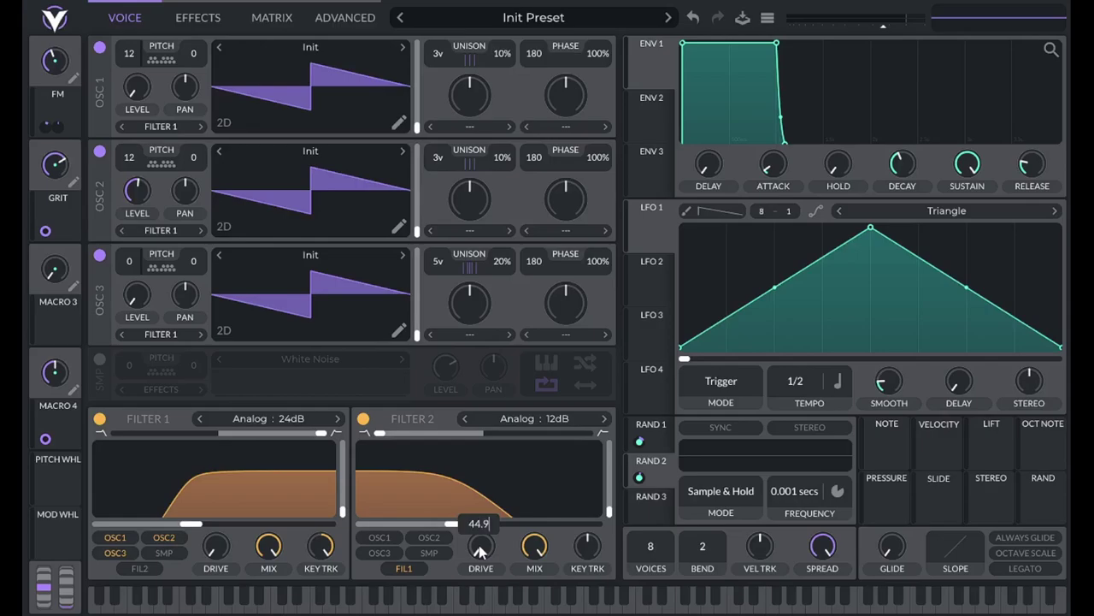
key("Return")
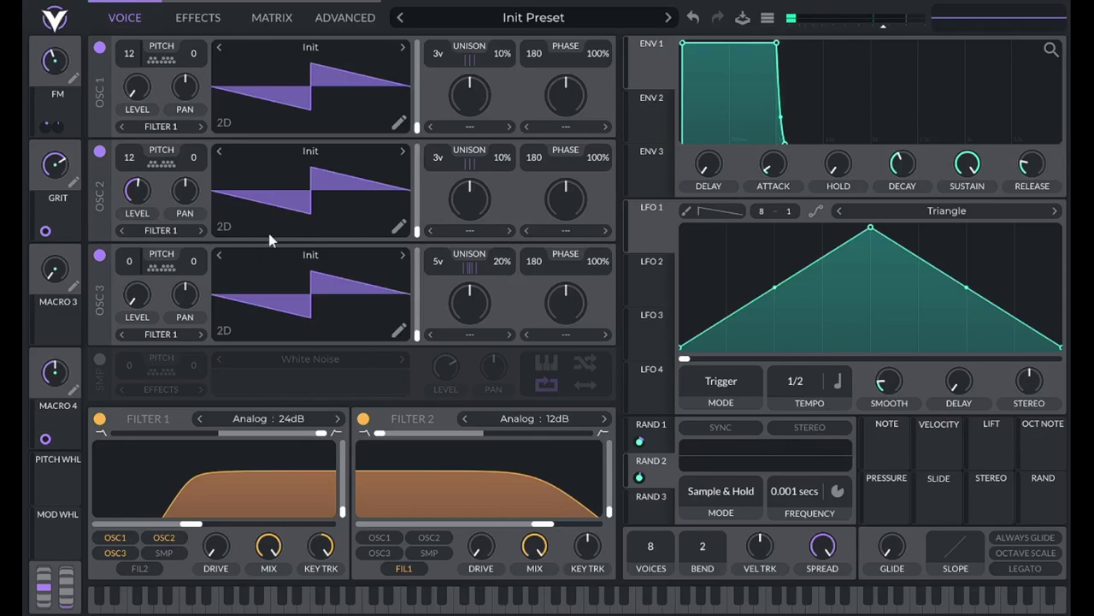
Set the global voice transpose to 12 semitones.
left_click(329, 19)
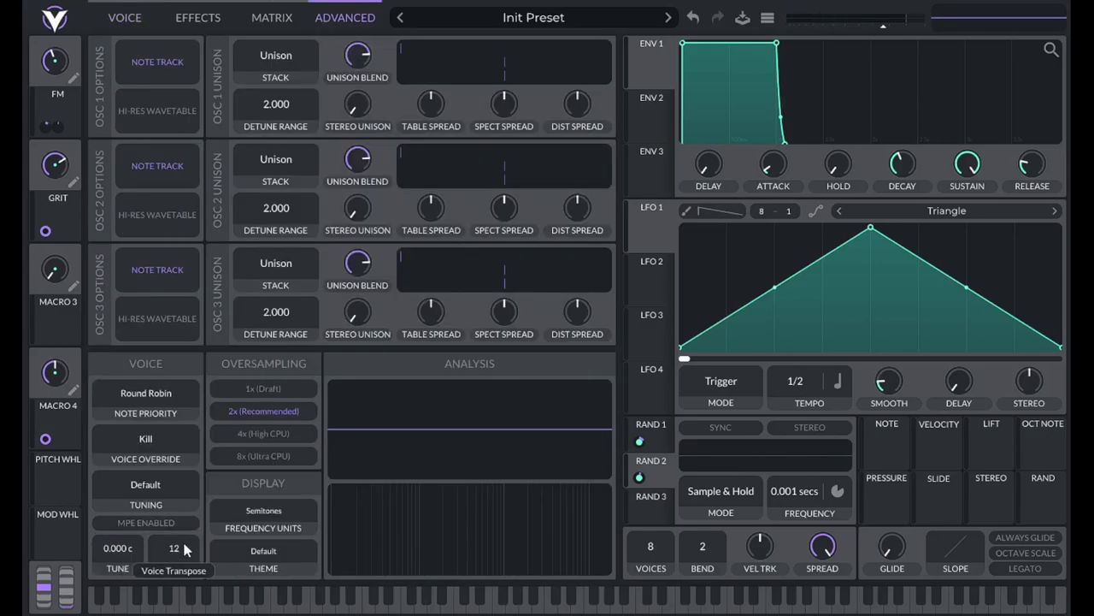
left_click_drag(182, 549, 171, 517)
left_click(124, 15)
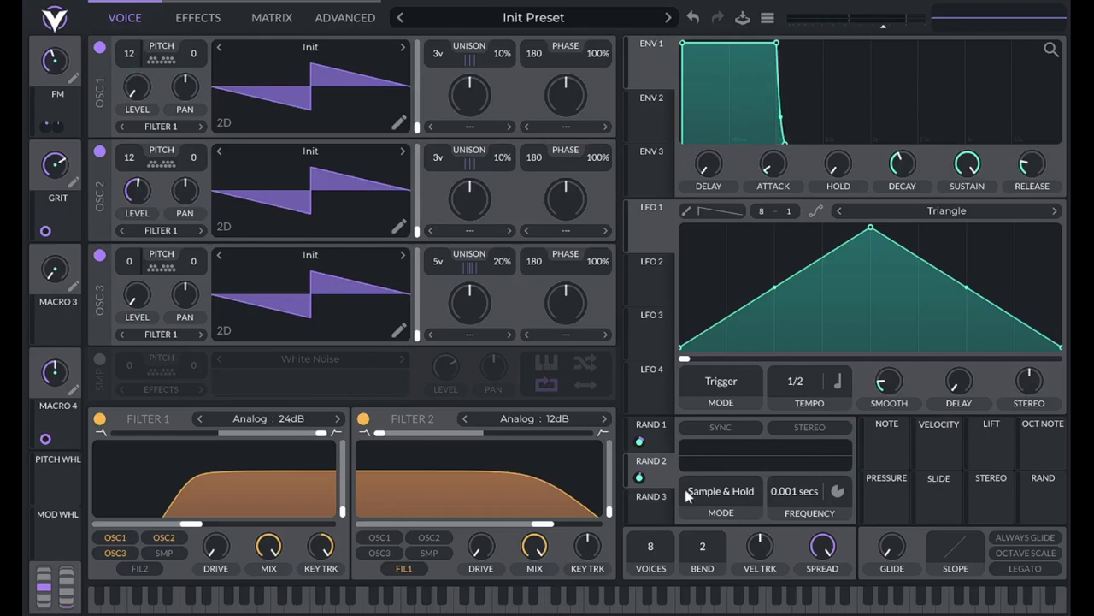
Make the synth monophonic with one voice, enable legato and set the glide to .075 seconds.
left_click(1025, 567)
right_click(891, 547)
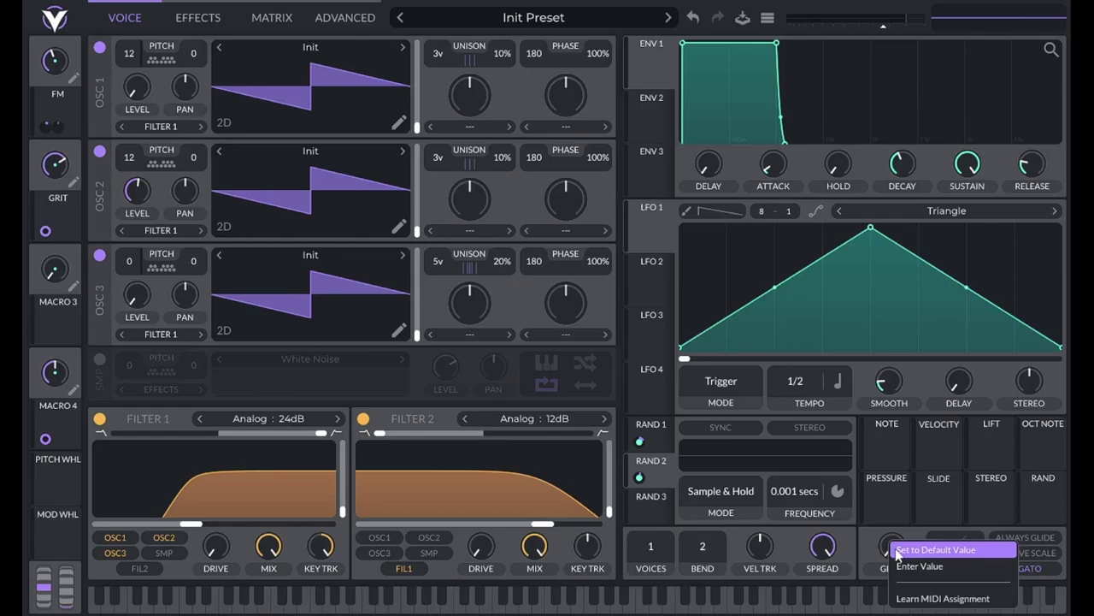
left_click(904, 567)
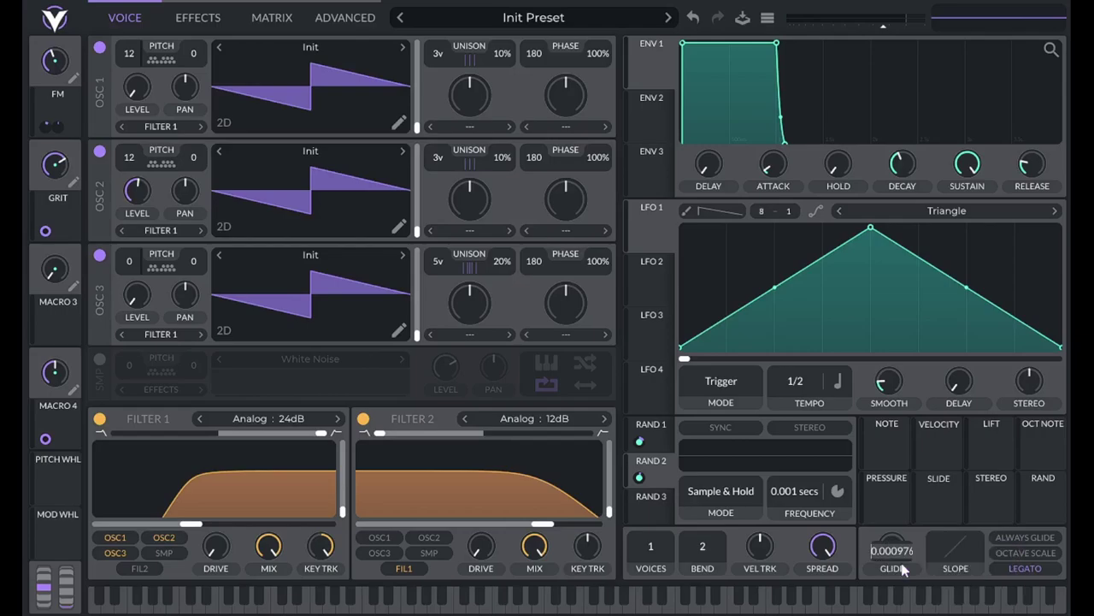
type(".075")
key("Return")
Enable the Distortion effect and set its drive to 6.8.
left_click(194, 11)
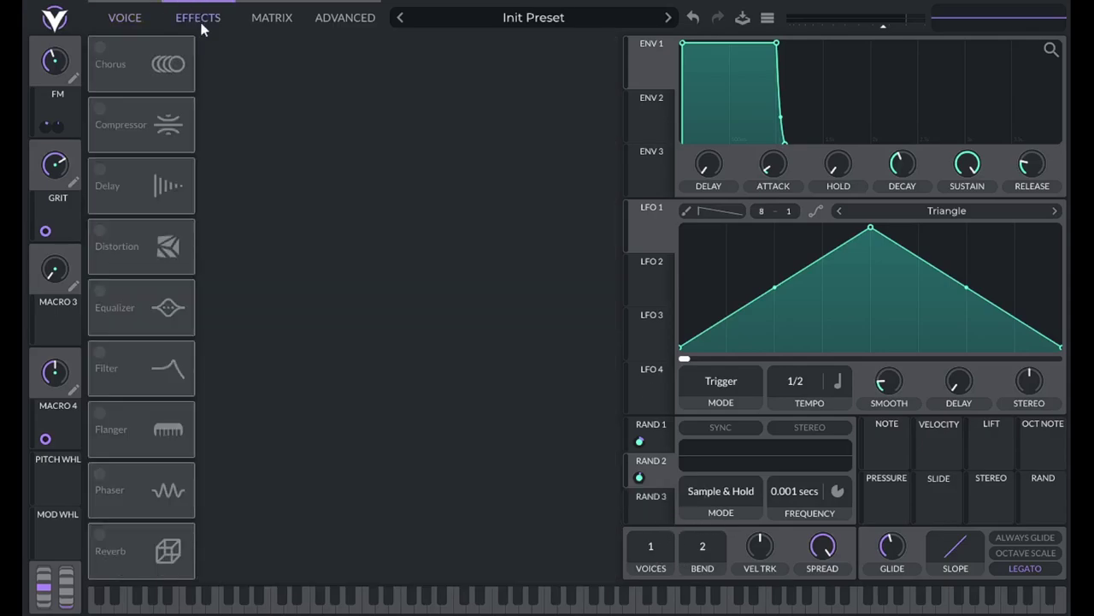
left_click(99, 233)
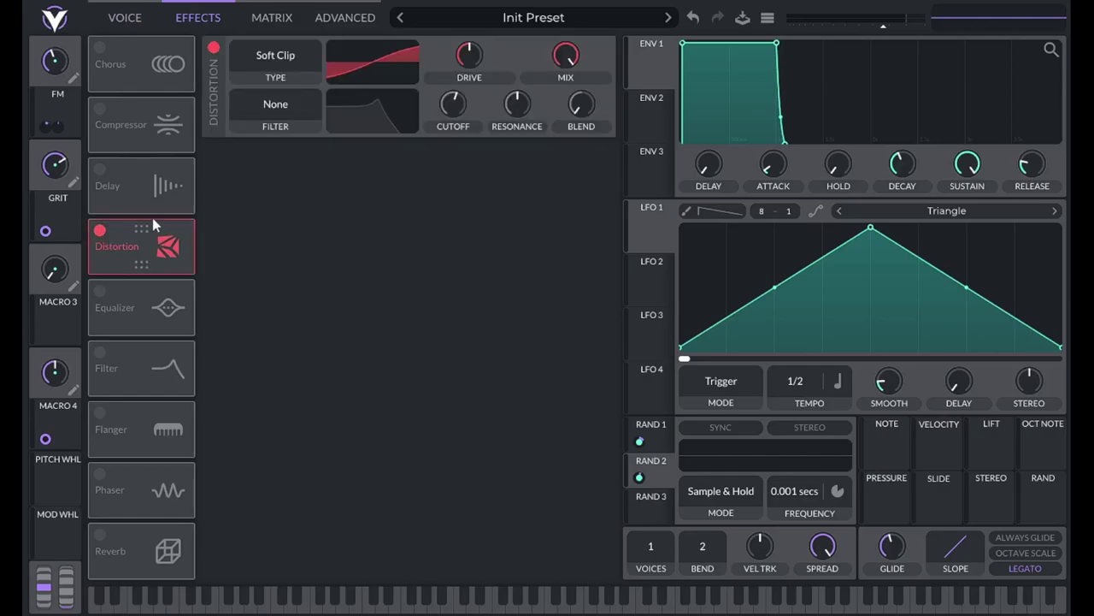
right_click(468, 58)
right_click(470, 57)
left_click(484, 82)
type("6.8")
key("Return")
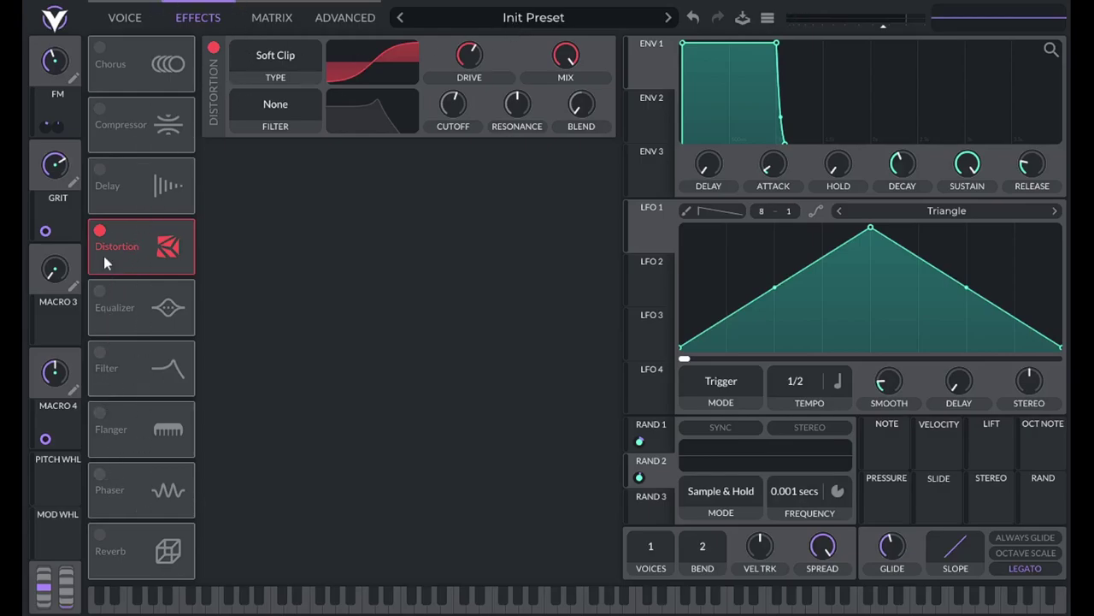
Enable the Delay effect and reorder the effects chain so Distortion comes first and Delay second.
left_click(100, 168)
left_click_drag(135, 231, 135, 59)
left_click_drag(163, 245, 158, 128)
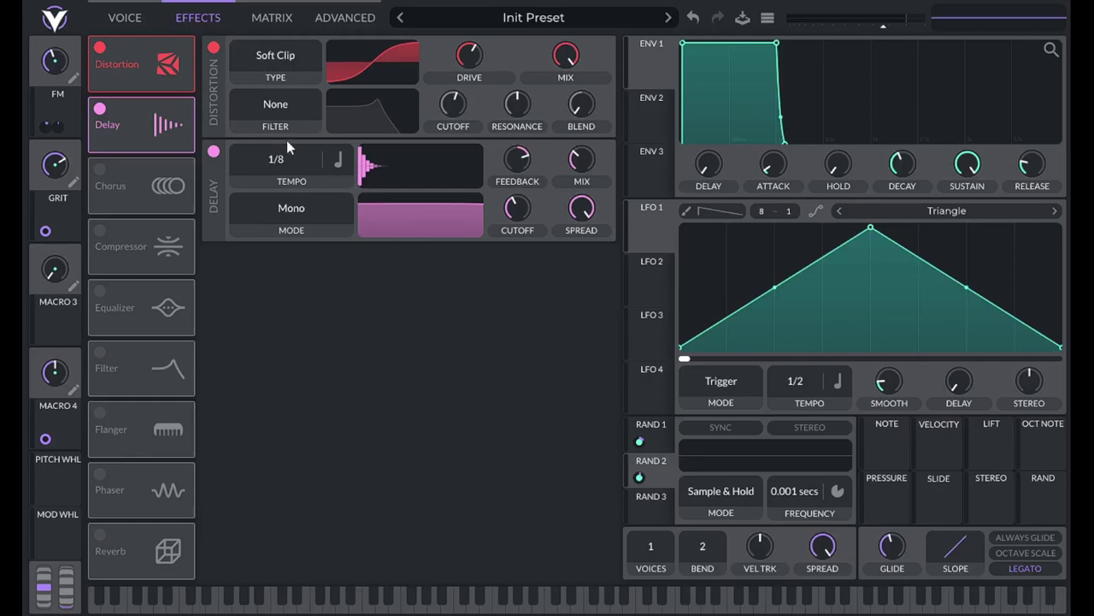
Set the delay's mix to 10%.
right_click(582, 162)
left_click(596, 184)
type("10")
key("Return")
Enable the Reverb effect and set its mix to 30%.
left_click(99, 535)
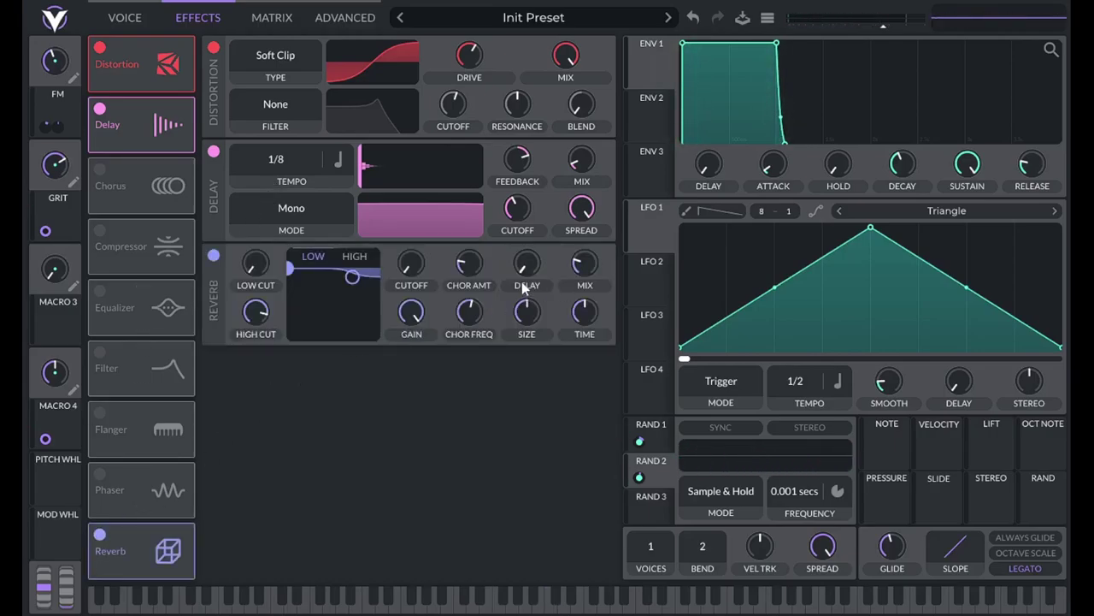
right_click(599, 260)
left_click(602, 278)
type("30")
key("Return")
right_click(595, 258)
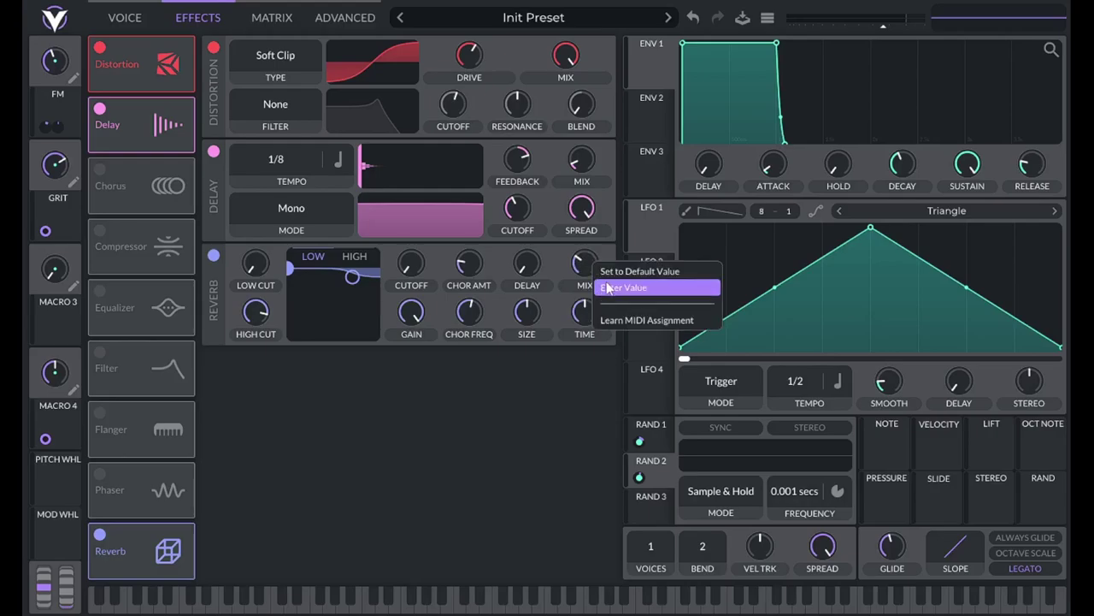
left_click(607, 283)
key("Return")
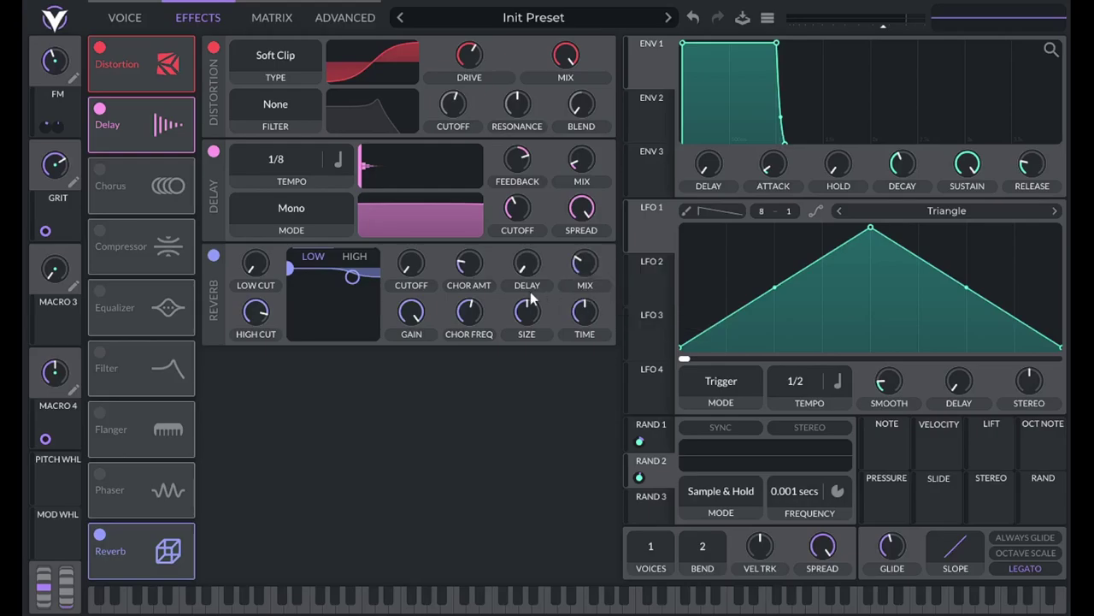
Set the reverb's size to 60% and keep its time at 1.
right_click(527, 313)
left_click(535, 342)
type("60")
key("Return")
right_click(585, 313)
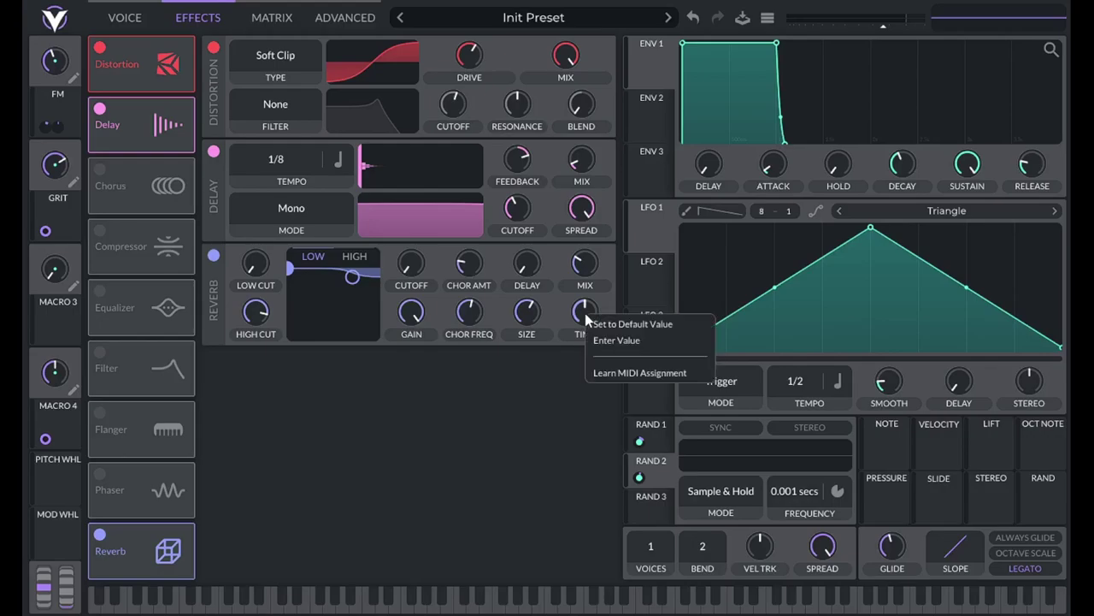
left_click(599, 342)
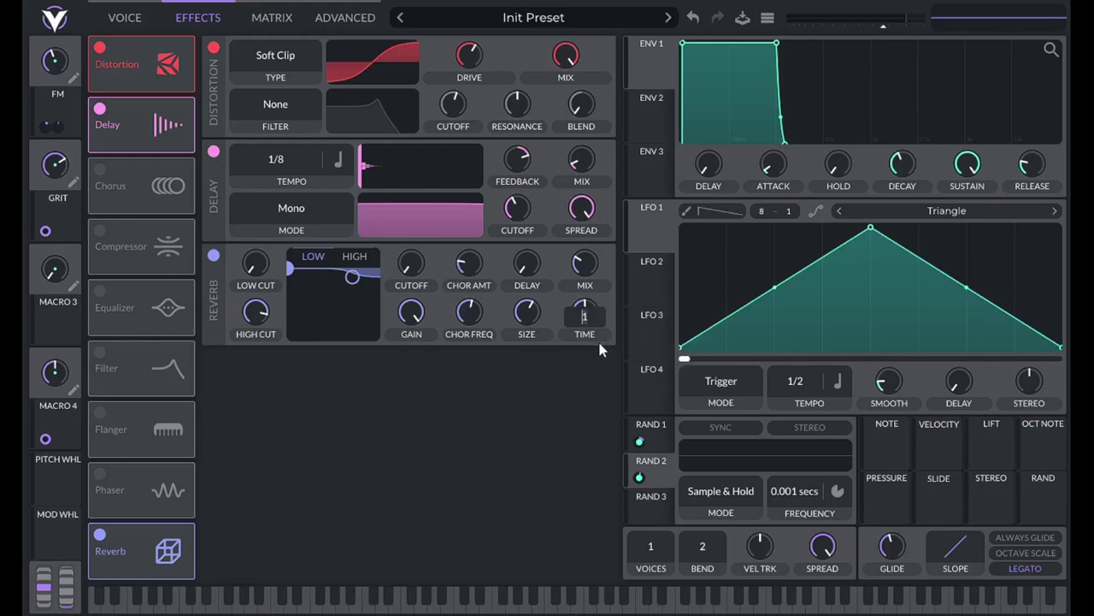
key("Return")
Reduce the unison to 1 voice on oscillators 1 and 2 and to 3 voices on oscillator 3.
left_click(132, 23)
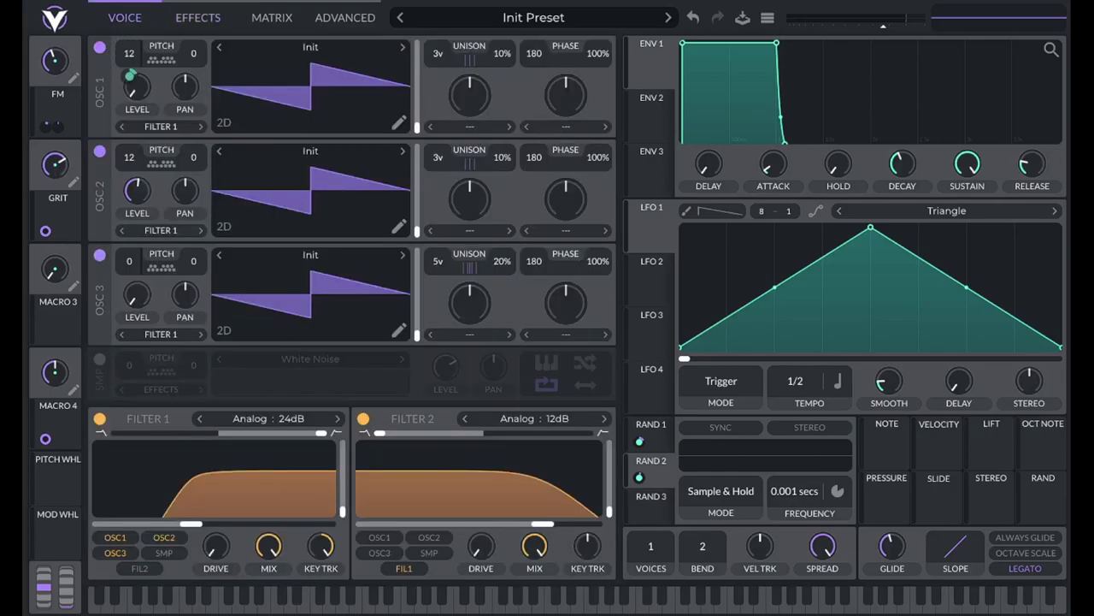
left_click_drag(436, 53, 441, 62)
left_click_drag(437, 157, 437, 170)
left_click_drag(440, 264, 441, 283)
Assign macro 3 to the unison voices of all three oscillators and adjust the modulation amount.
left_click_drag(58, 324, 440, 167)
left_click_drag(75, 317, 439, 263)
left_click_drag(69, 337, 69, 336)
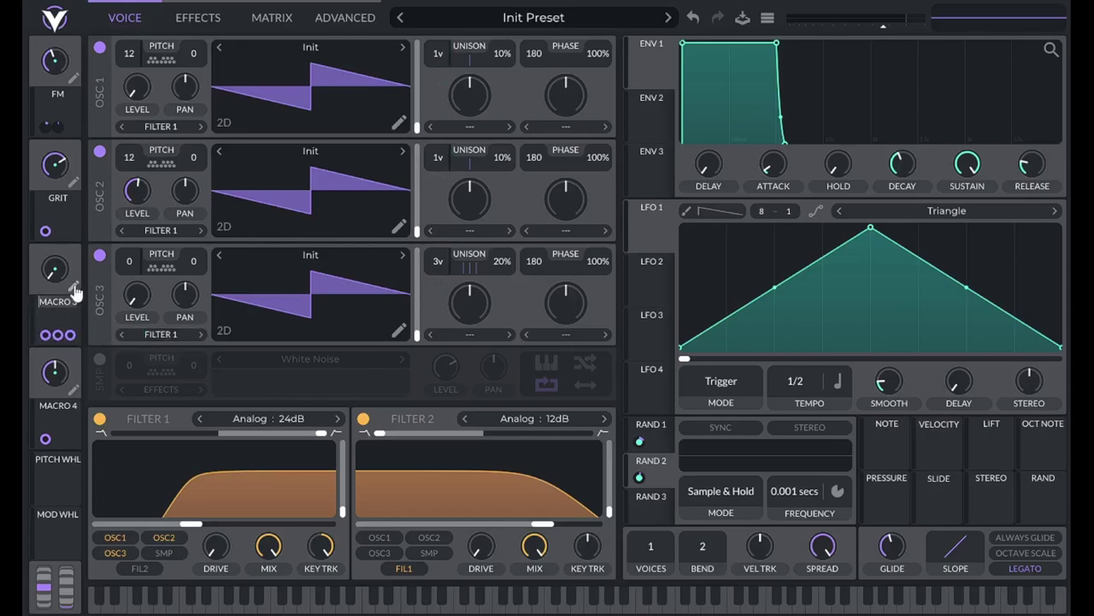
Rename macro 3 as VOICES and turn its knob up slightly.
type("VOICES")
key("Return")
left_click_drag(45, 274, 57, 257)
Rename macro 4 as 8VB.
key("BackSpace")
key("BackSpace")
key("BackSpace")
key("BackSpace")
key("BackSpace")
key("BackSpace")
key("BackSpace")
type("8VB")
key("Return")
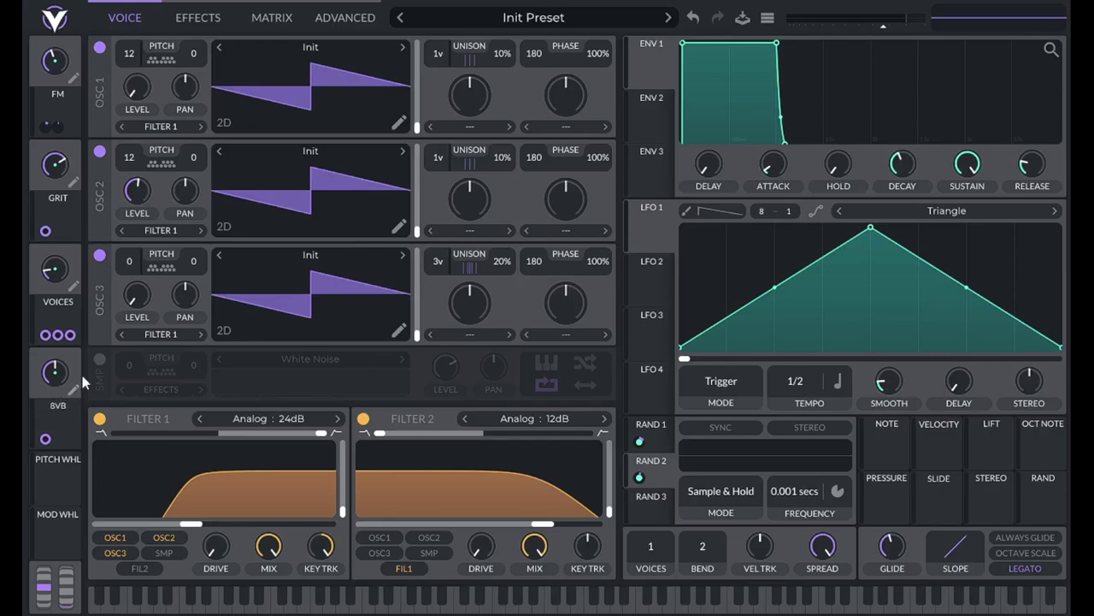